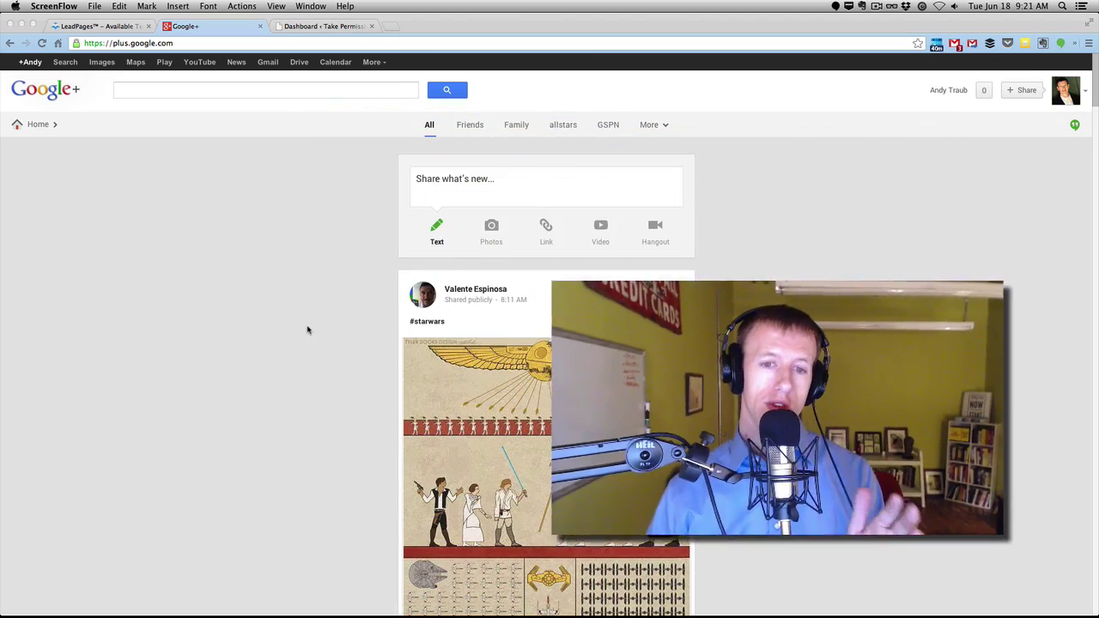
# Switch to the LeadPages template gallery and start a new page from the Live Page template.
pyautogui.click(116, 29)
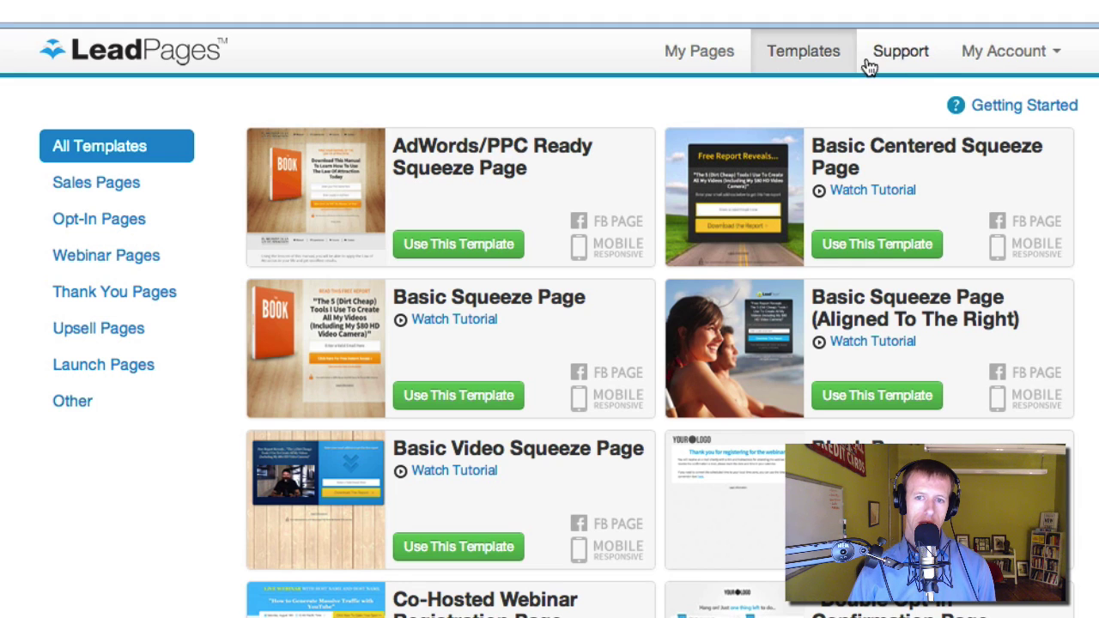
pyautogui.scroll(-10, 567, 429)
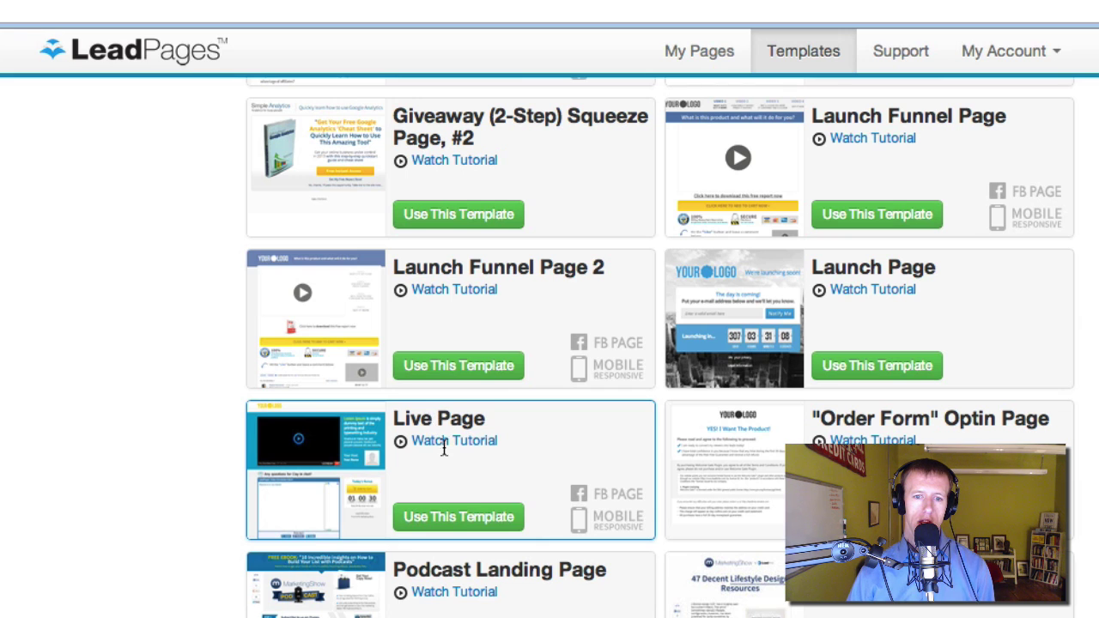
pyautogui.click(471, 517)
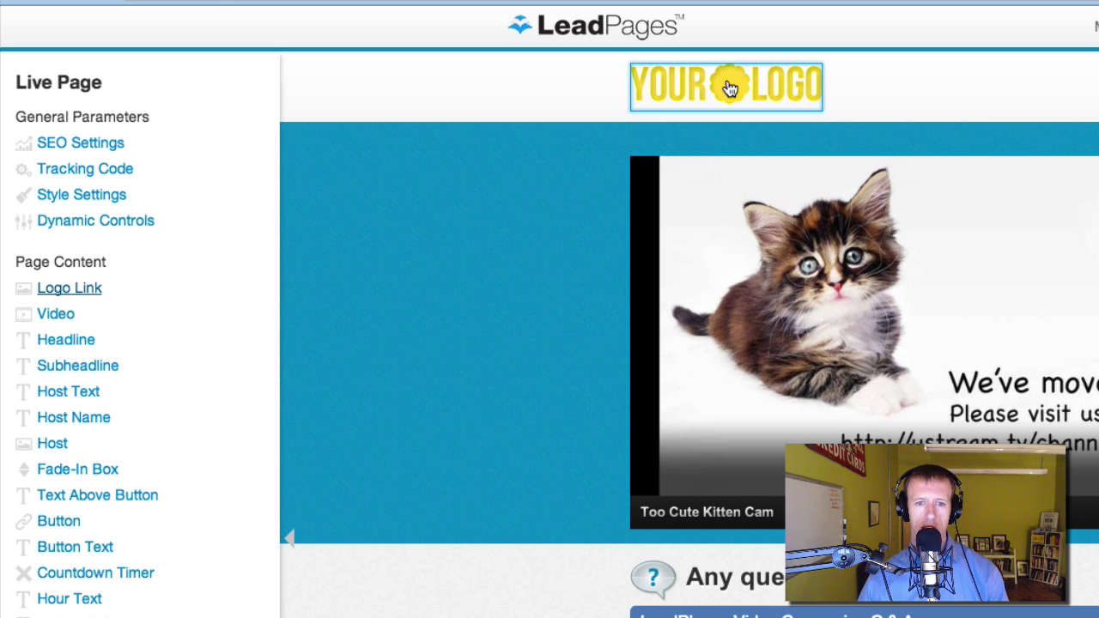
# Replace the page's placeholder logo with the Tribe Writers image beside The In-Between cover.
pyautogui.click(728, 88)
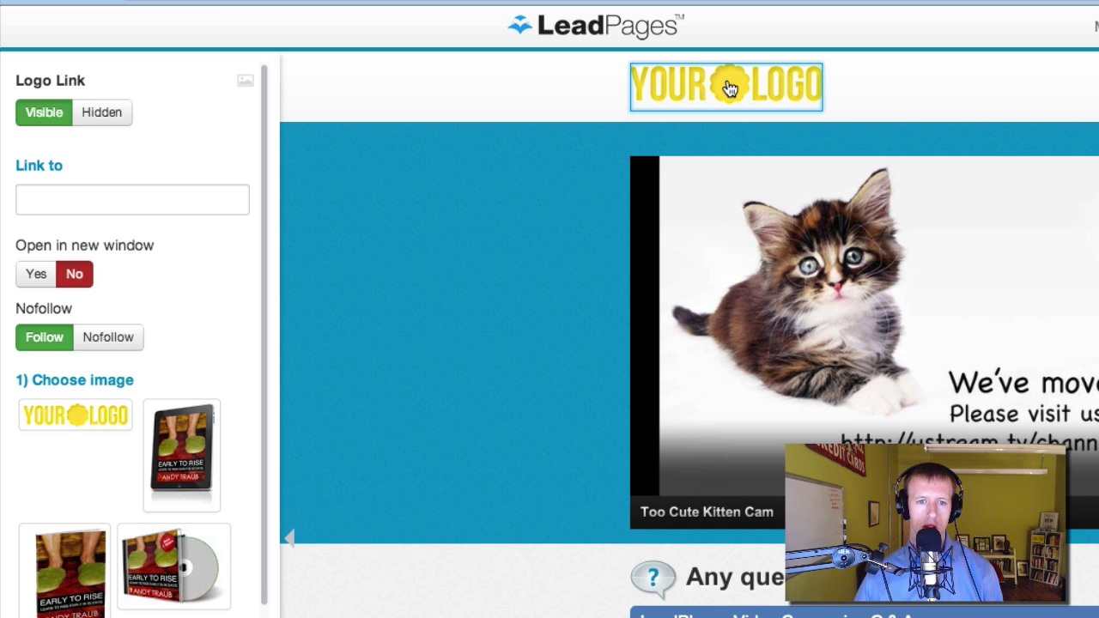
pyautogui.scroll(-10, 94, 510)
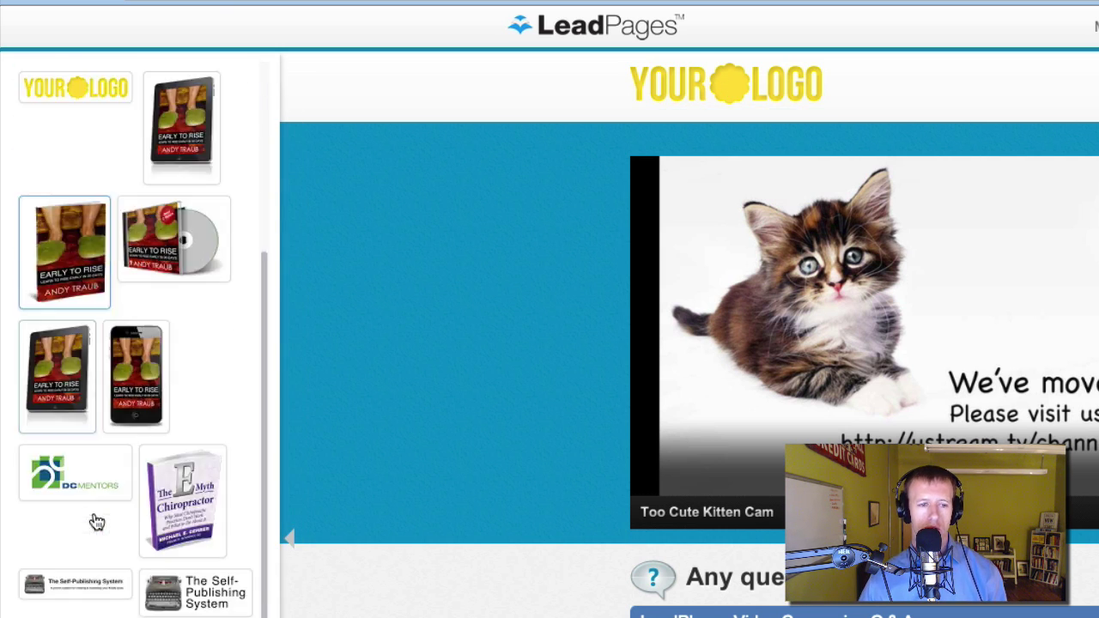
pyautogui.scroll(-3, 94, 512)
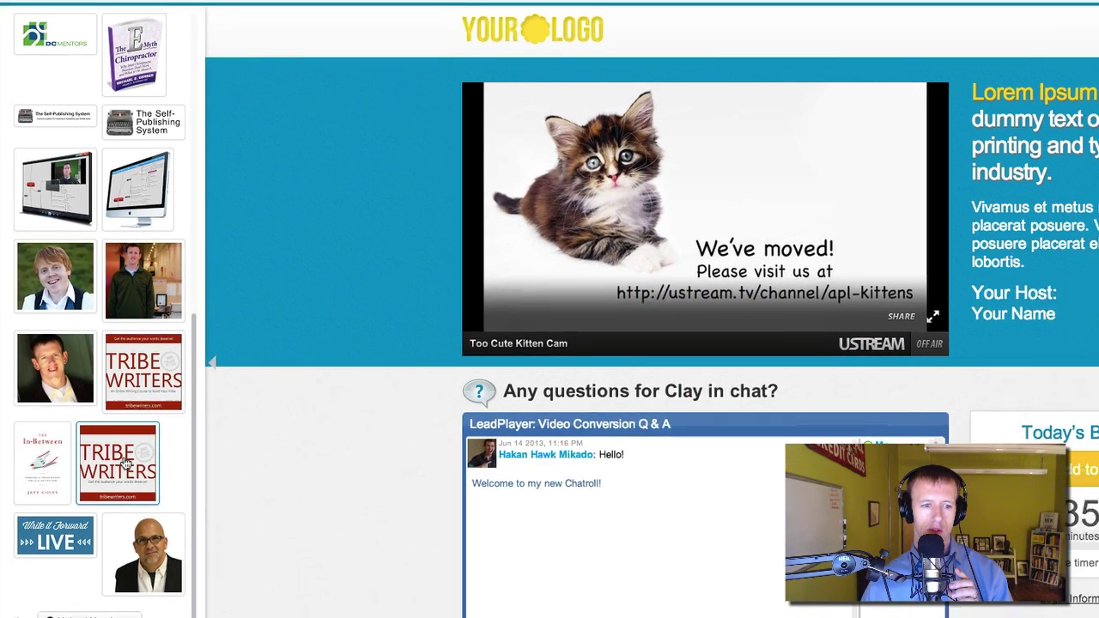
pyautogui.click(115, 441)
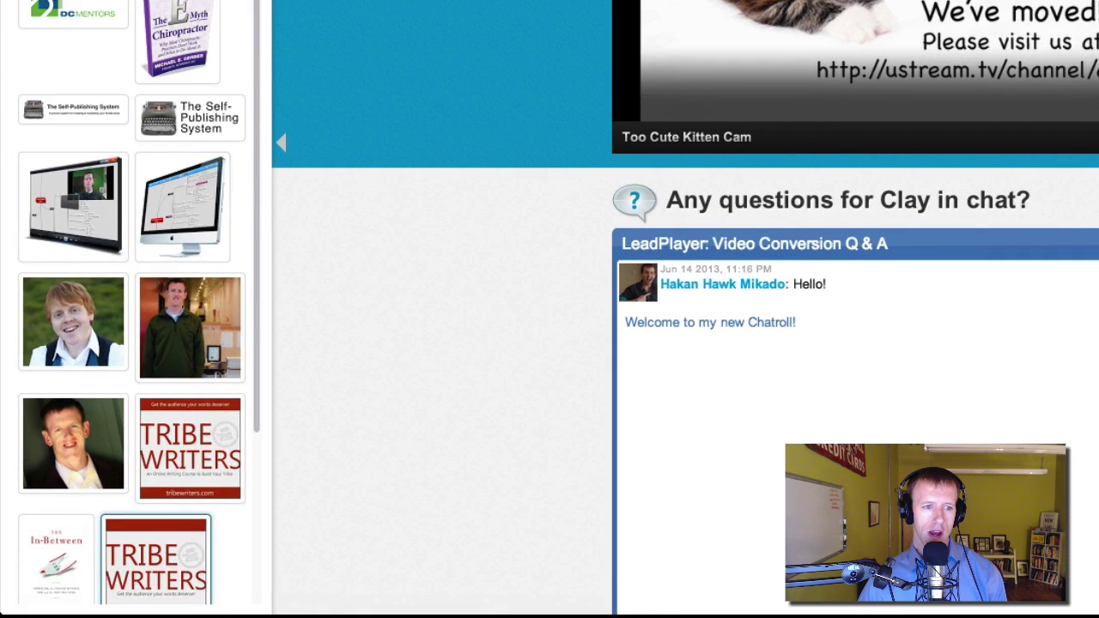
pyautogui.scroll(3, 95, 460)
pyautogui.scroll(-5, 97, 343)
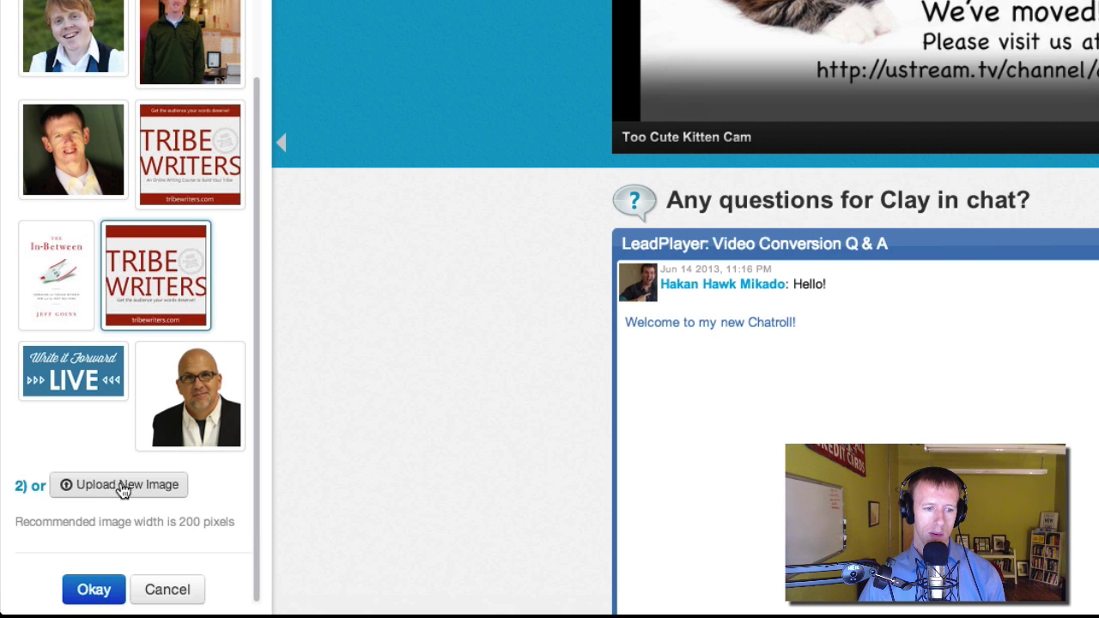
# Set the logo link to open in a new window and accept the logo settings.
pyautogui.scroll(10, 122, 487)
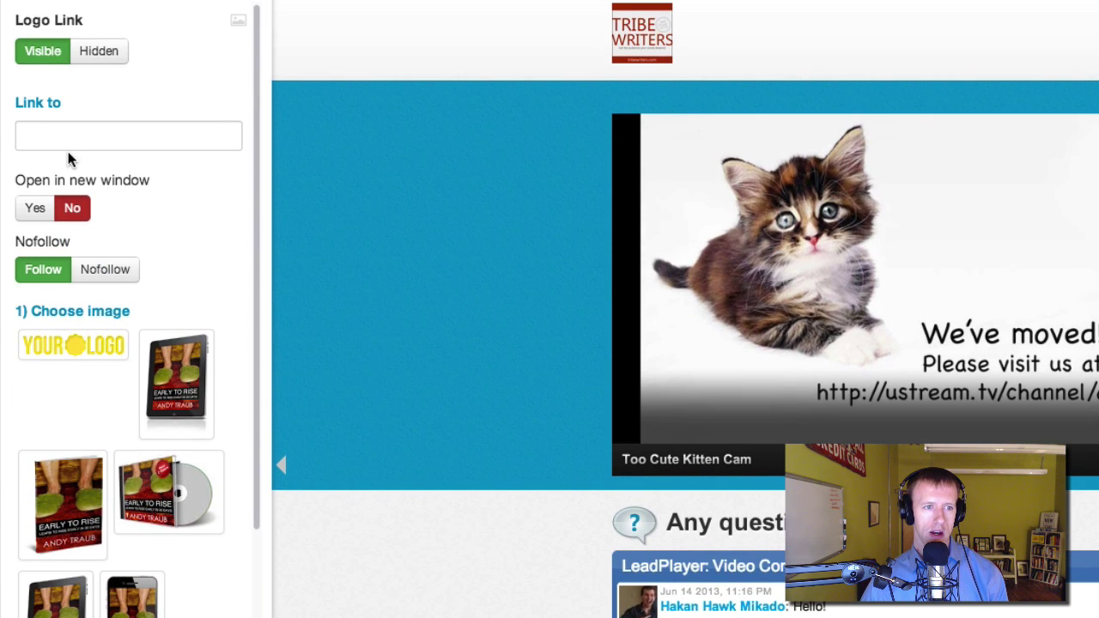
pyautogui.click(65, 144)
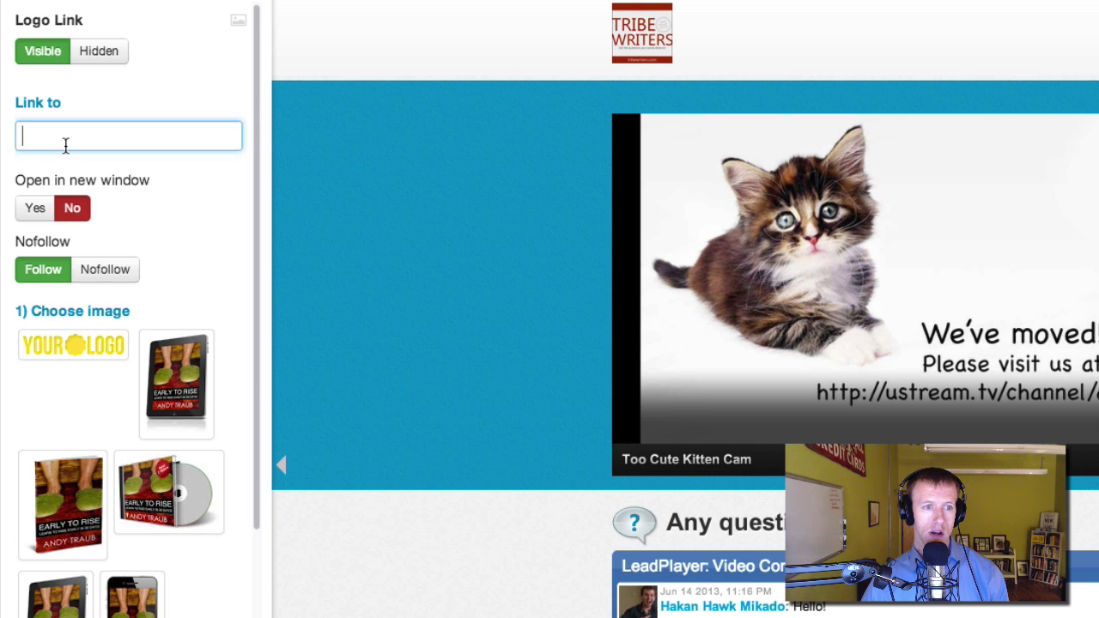
pyautogui.click(35, 210)
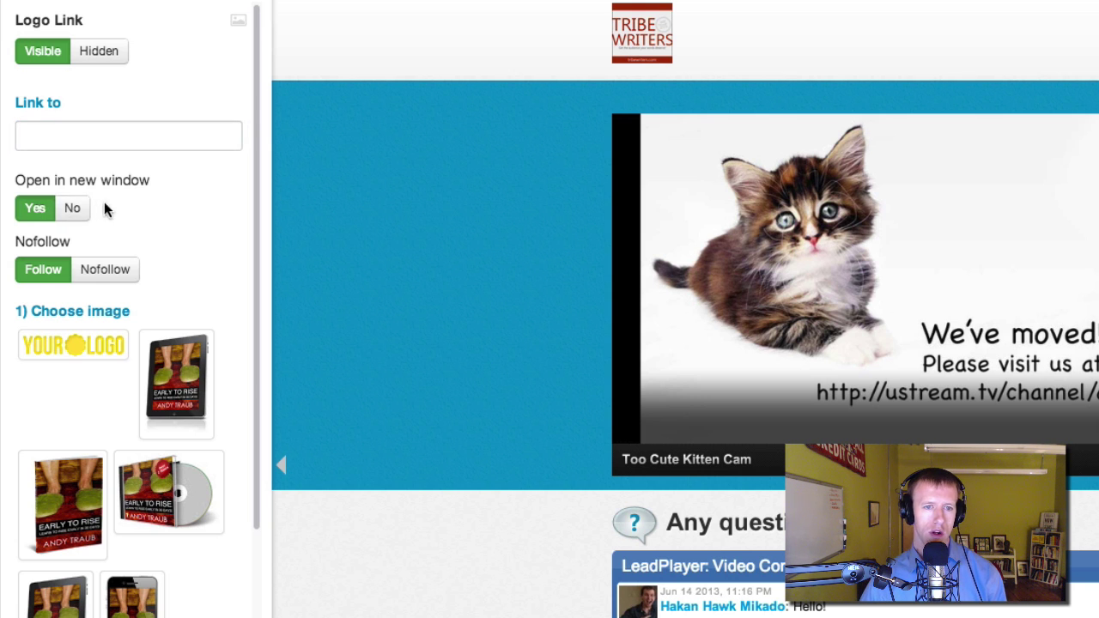
pyautogui.scroll(-10, 135, 209)
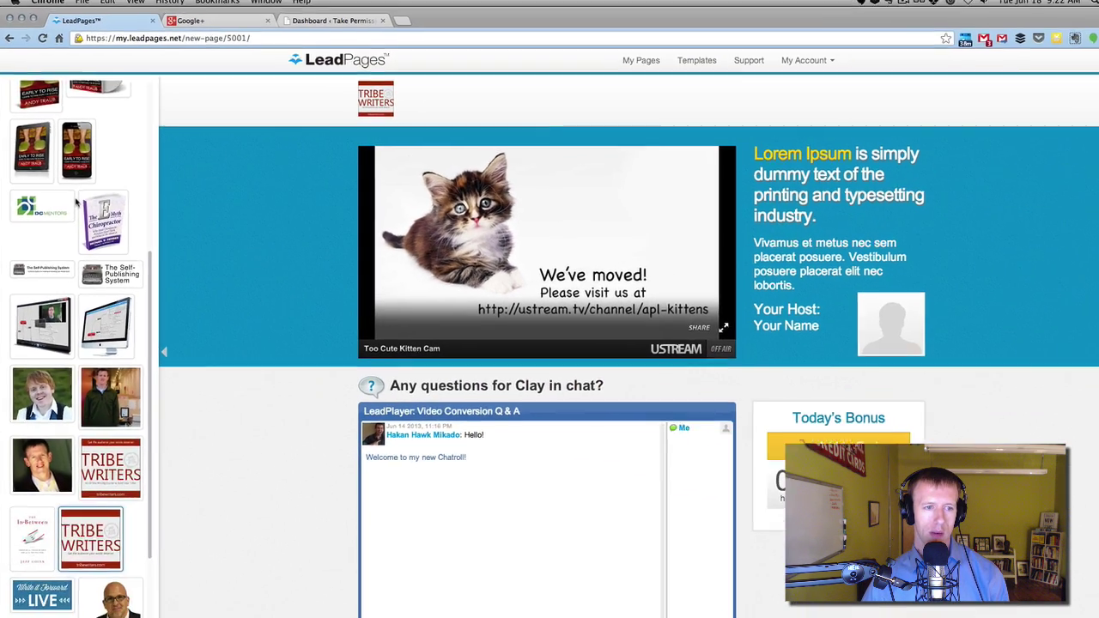
pyautogui.scroll(-3, 75, 203)
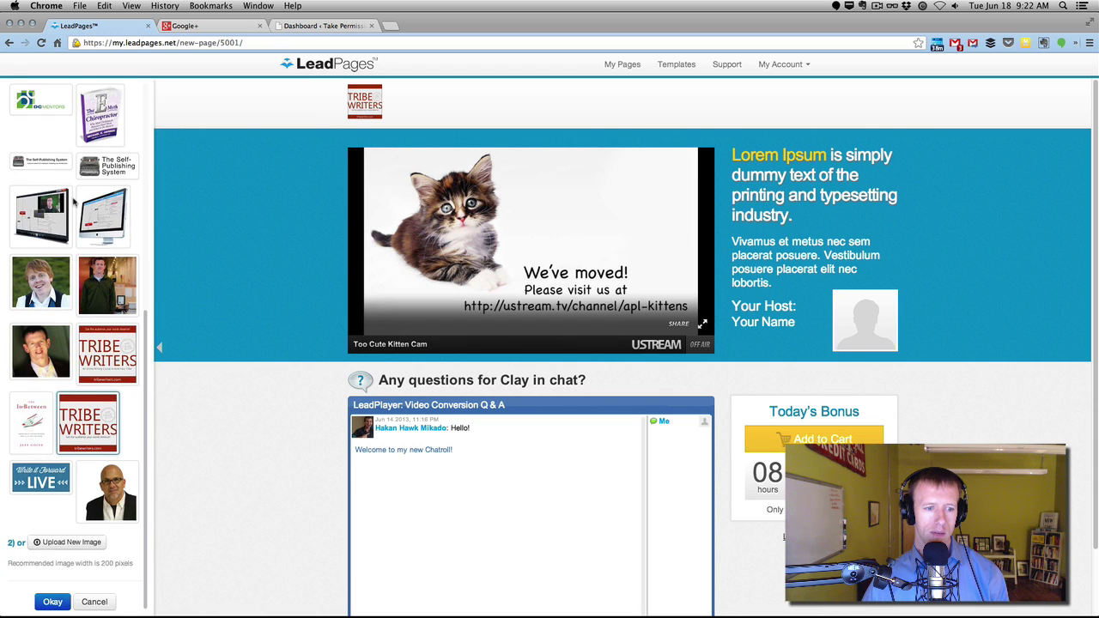
pyautogui.click(53, 602)
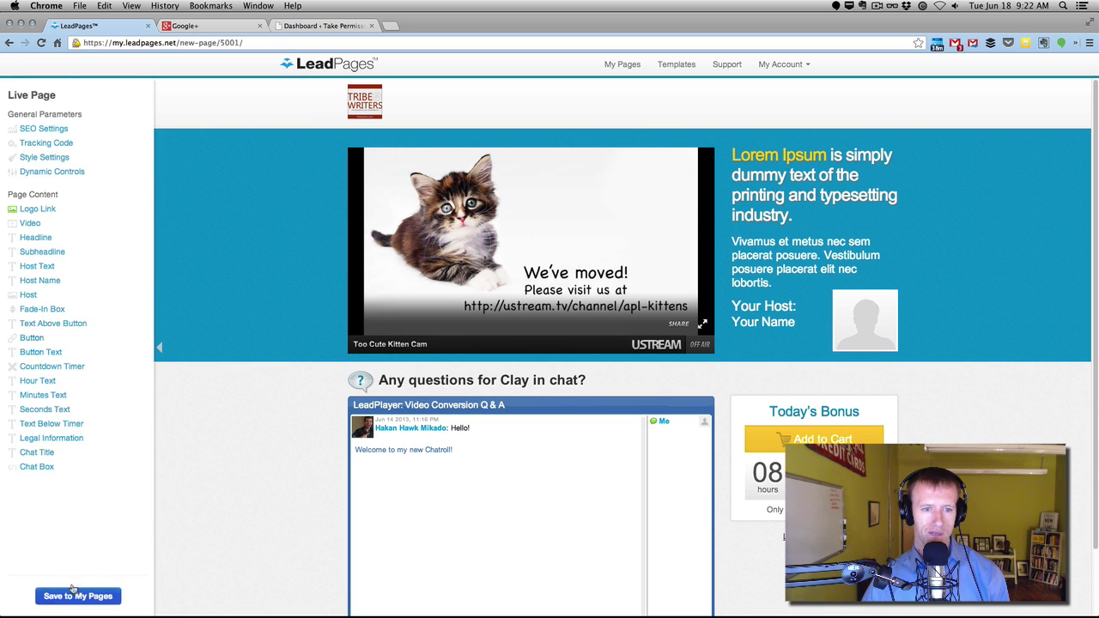
# Replace the page's placeholder video with an embedded Vimeo video.
pyautogui.click(30, 224)
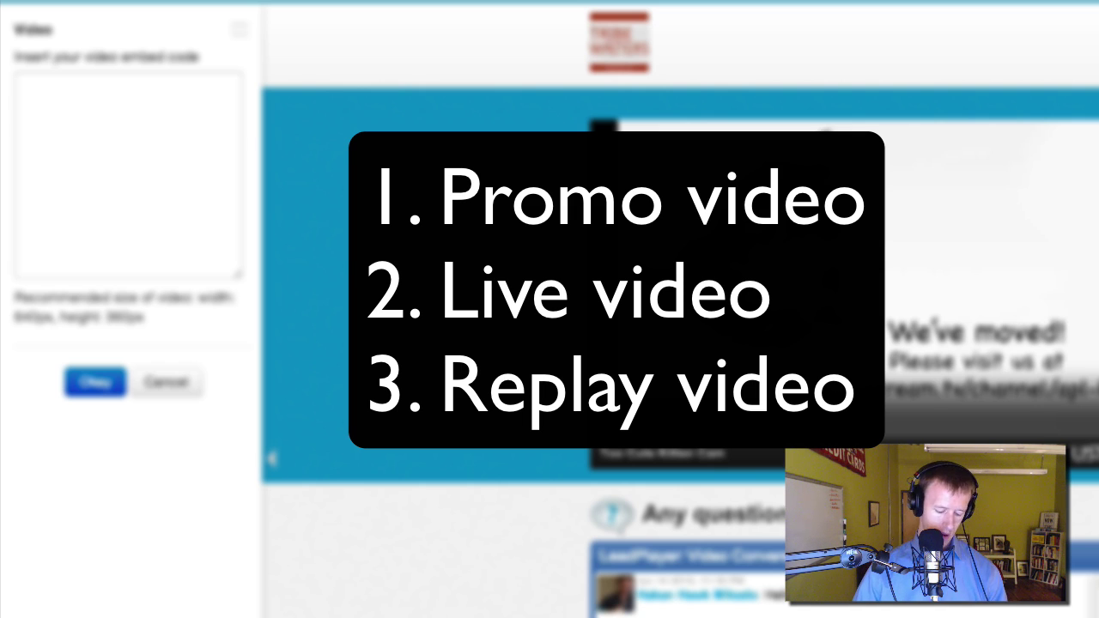
pyautogui.click(147, 151)
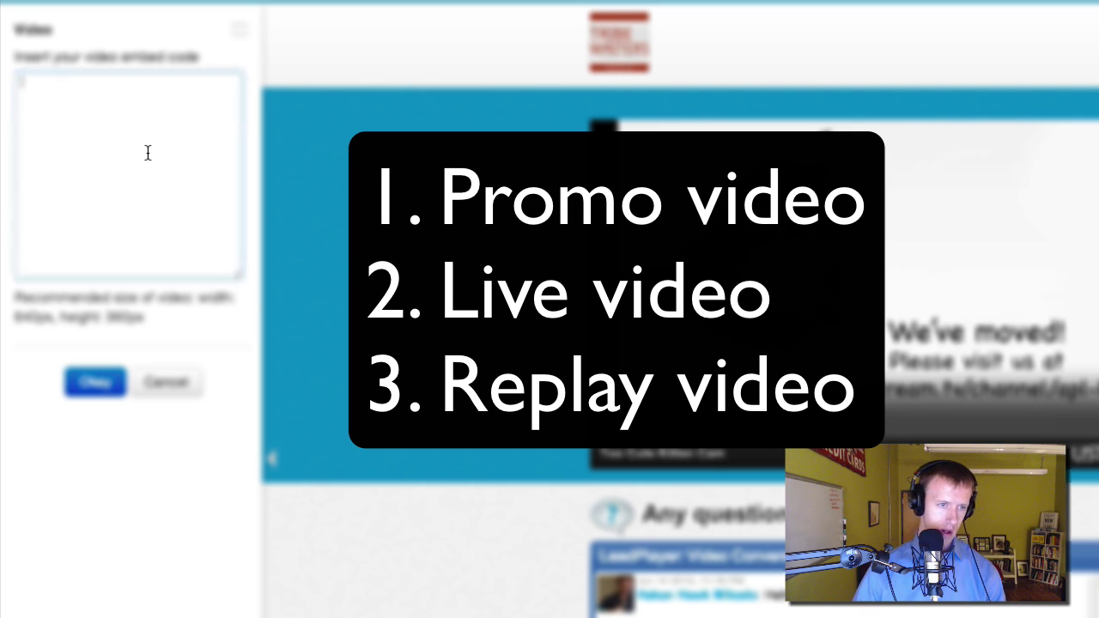
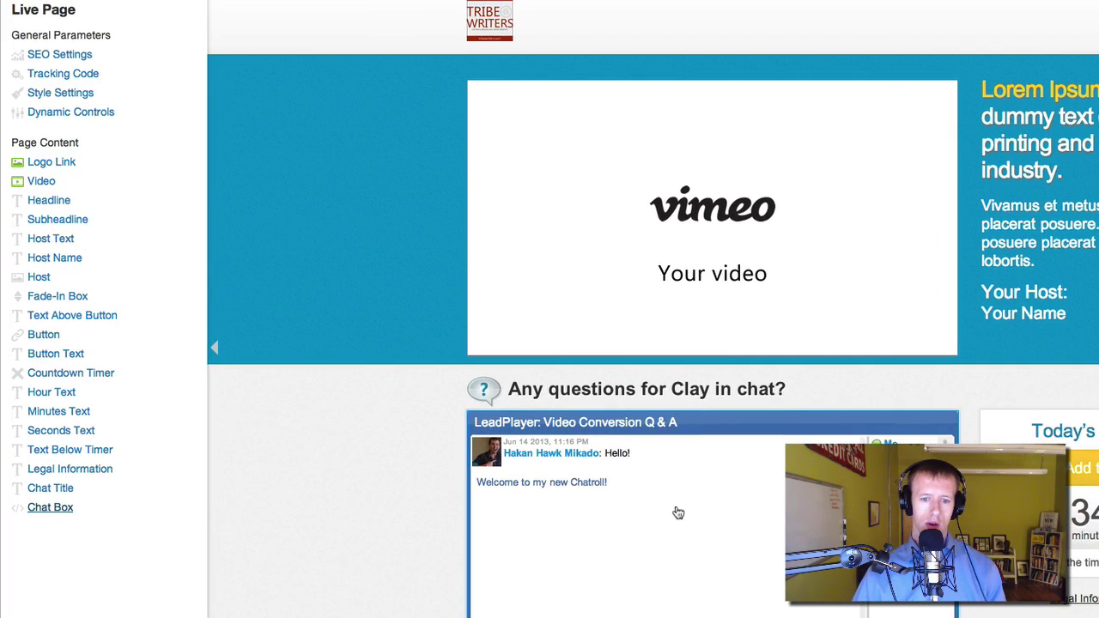
# Open the chat box's embed code for editing, and on chatango.com open the layout of the thetribewriters.chatango.com group.
pyautogui.click(677, 511)
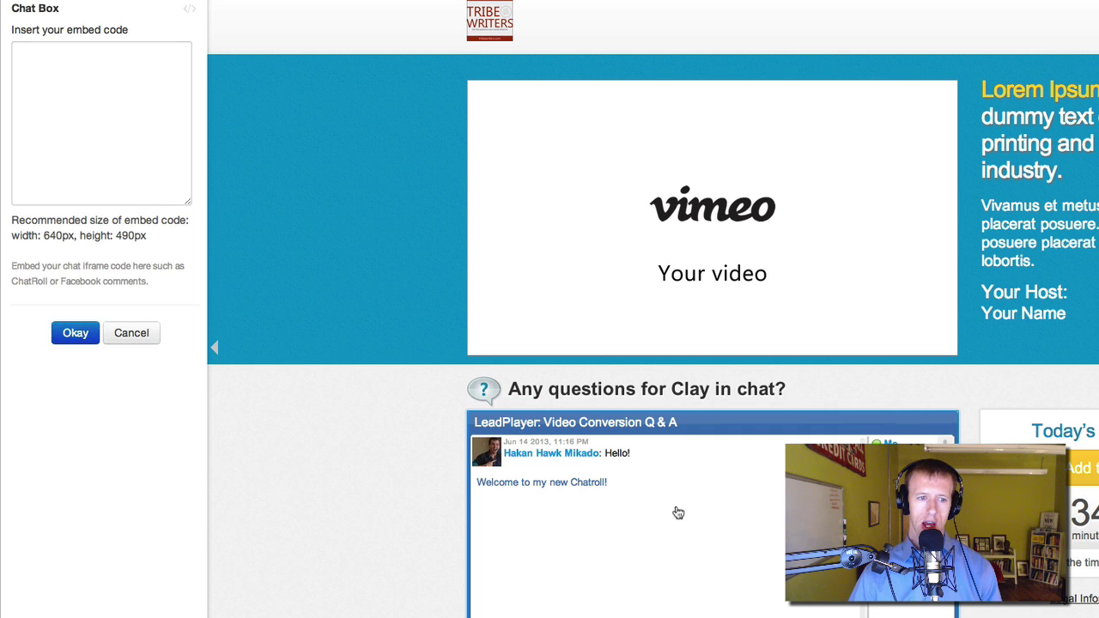
pyautogui.click(77, 127)
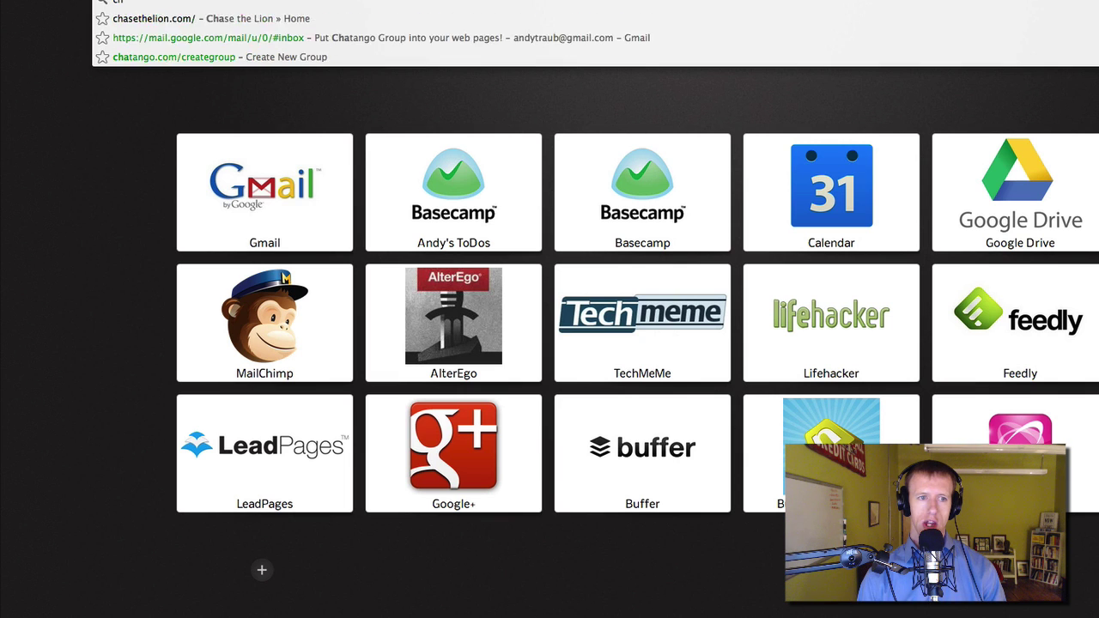
pyautogui.write('tango.c')
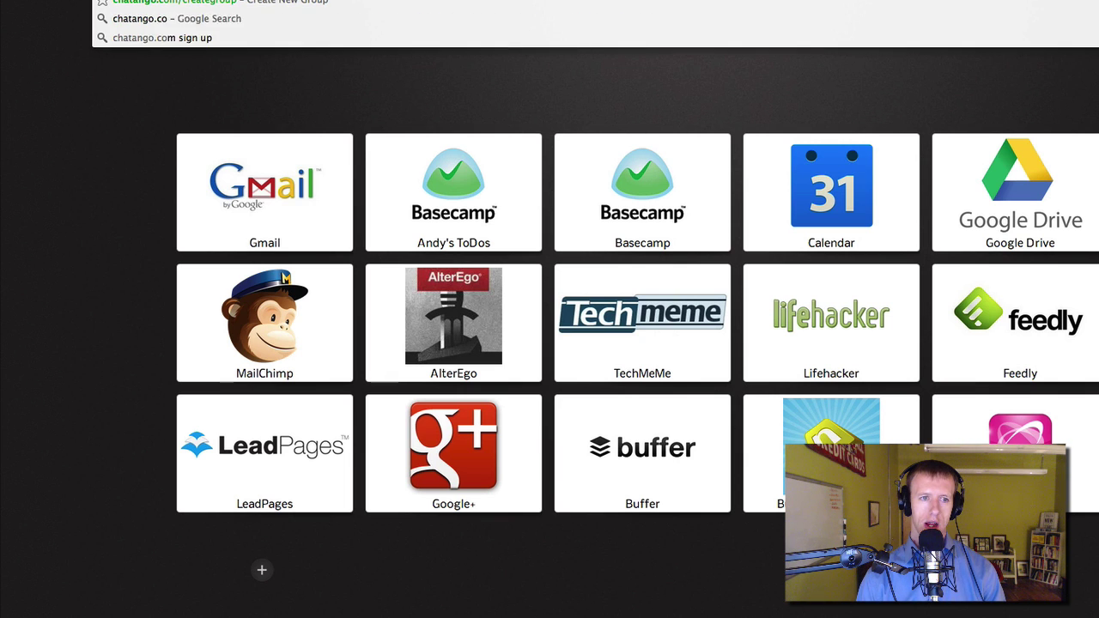
pyautogui.press('Return')
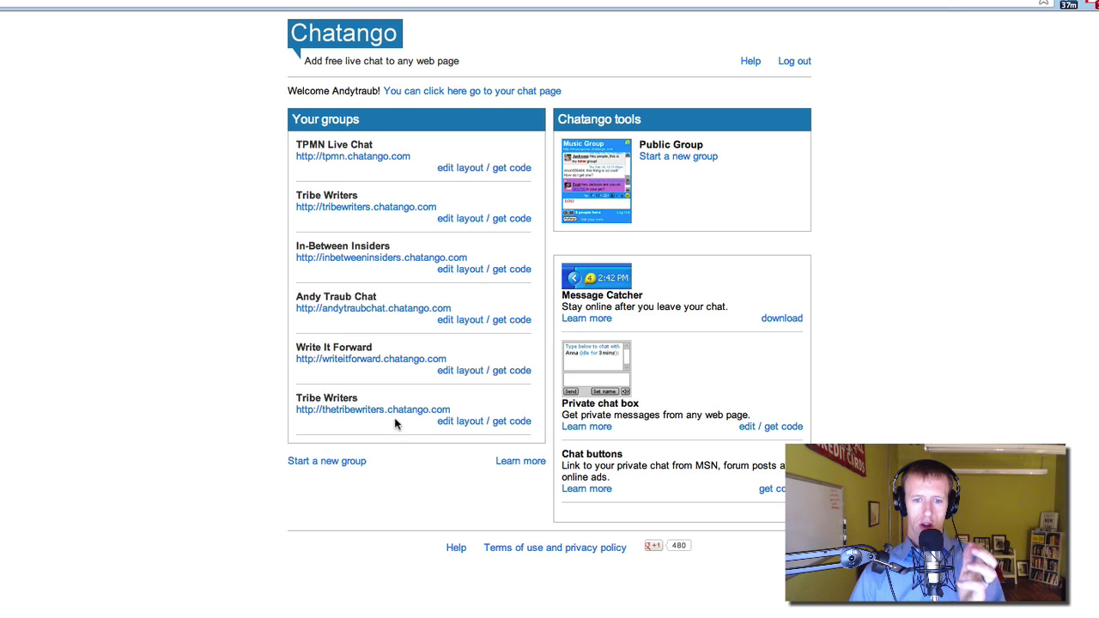
pyautogui.click(455, 426)
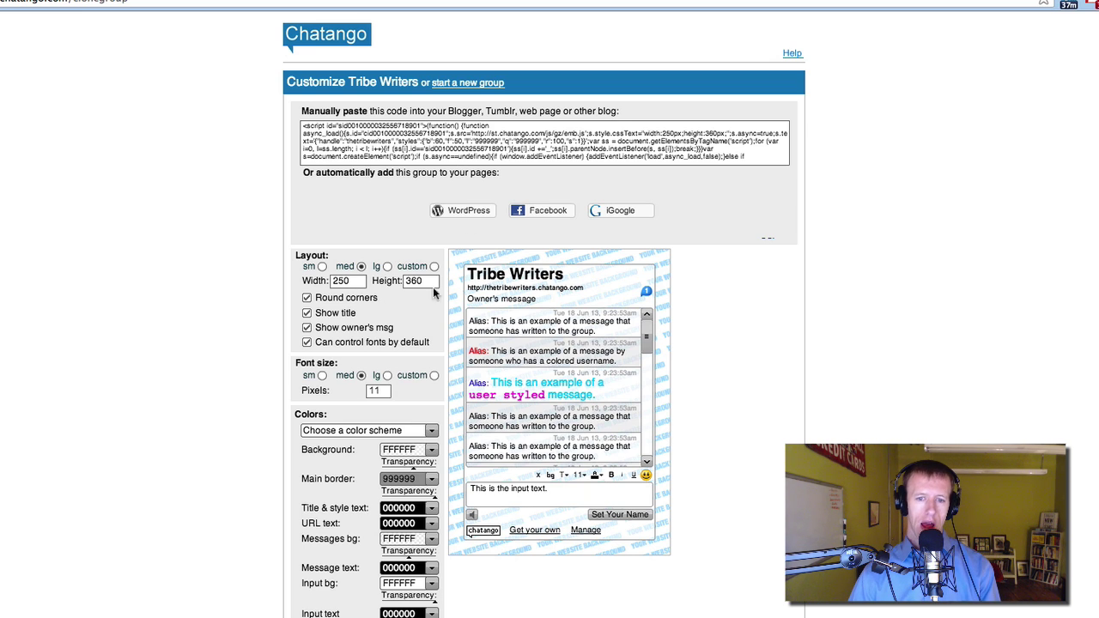
# Turn off round corners, the title, the owner's message and default font control for the chat group.
pyautogui.click(306, 298)
pyautogui.click(306, 313)
pyautogui.click(307, 327)
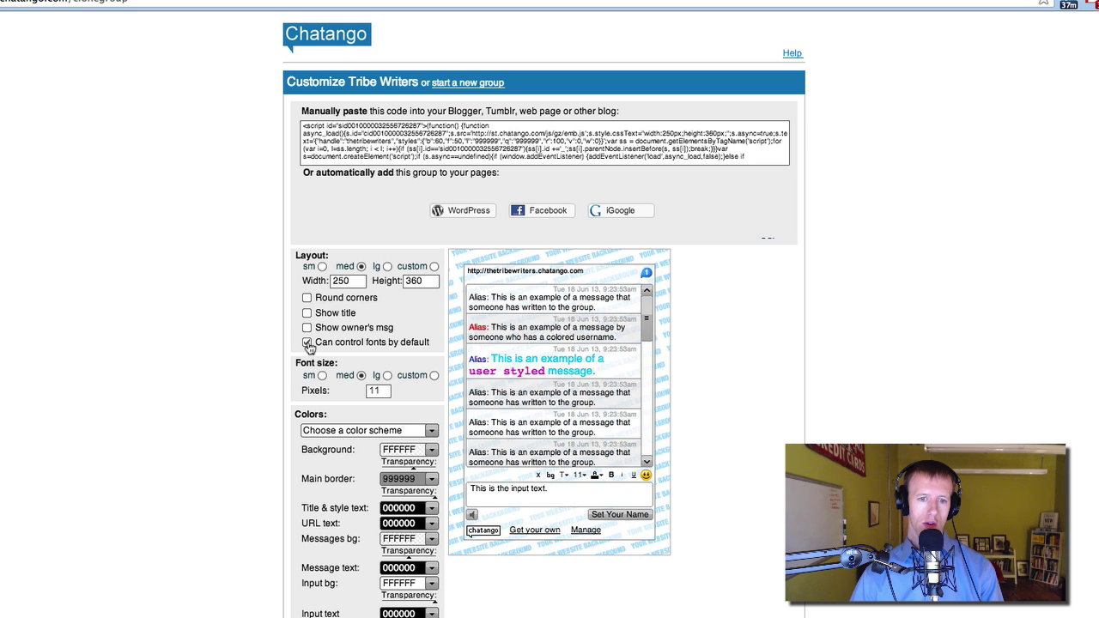
pyautogui.click(307, 343)
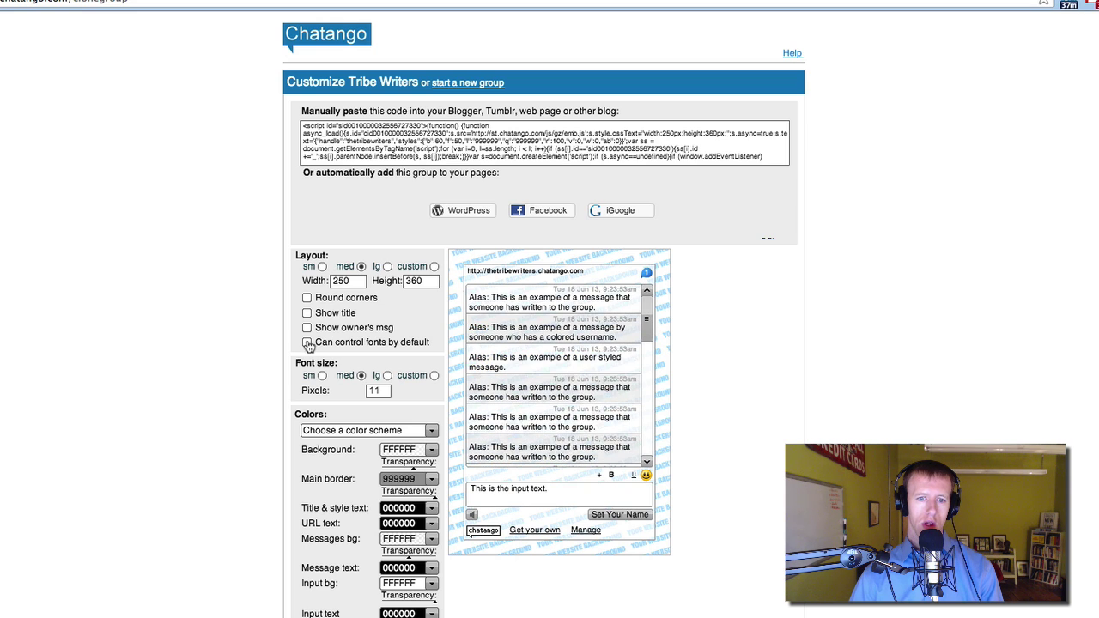
# Set the chat box layout to a width of 640 and a height of 490.
pyautogui.doubleClick(355, 280)
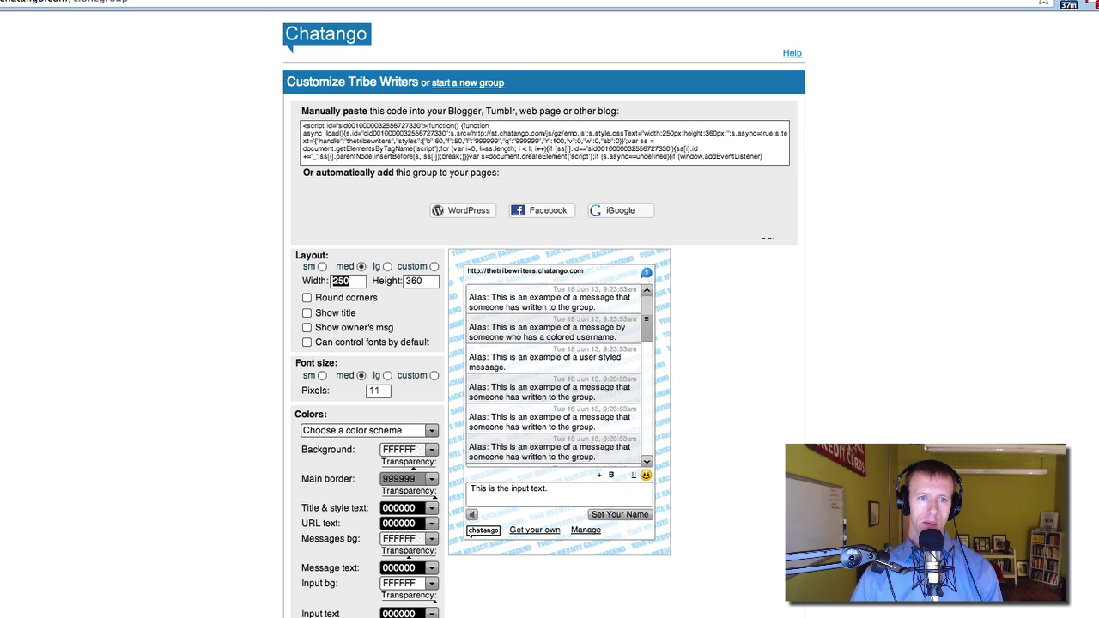
pyautogui.write('640')
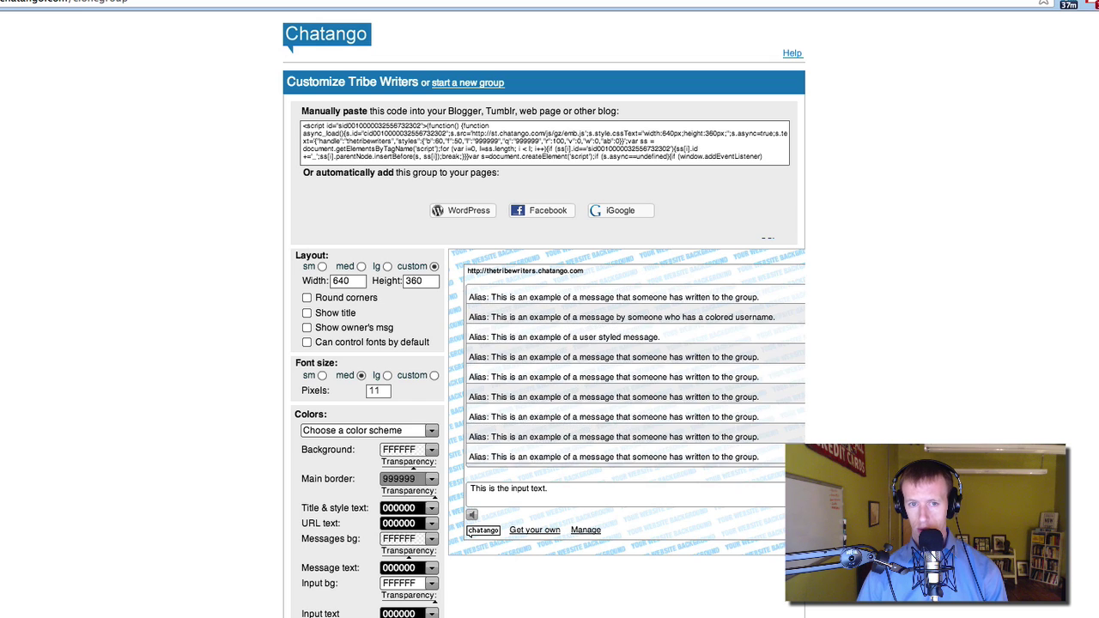
pyautogui.doubleClick(412, 279)
pyautogui.write('490')
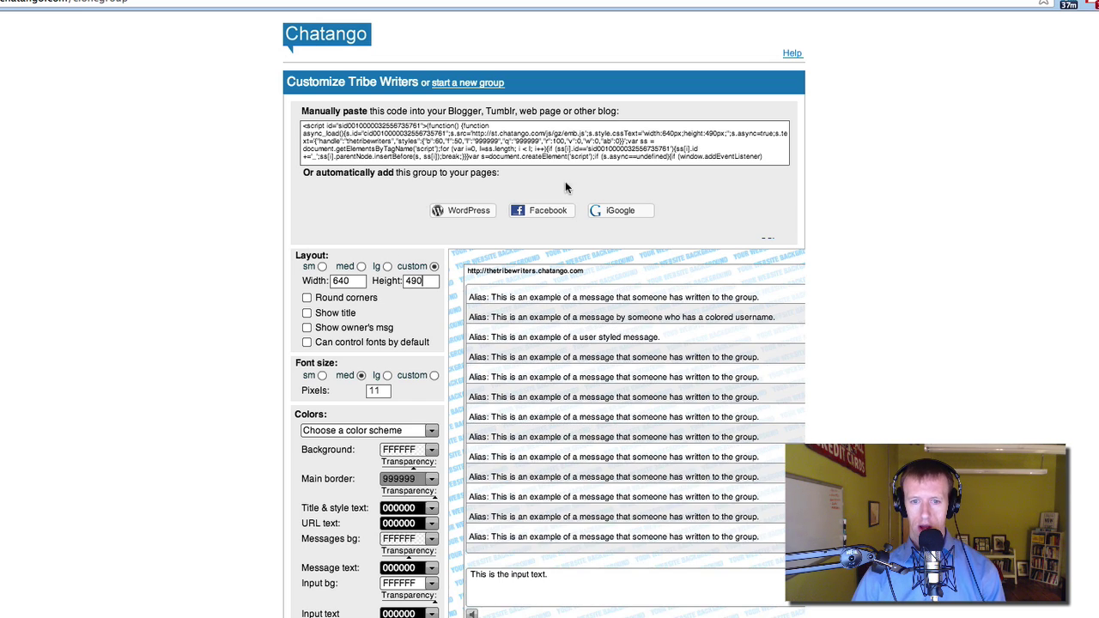
# Set the chat's font size to 12 pixels and apply the Ghost color scheme.
pyautogui.click(431, 434)
pyautogui.scroll(-3, 380, 486)
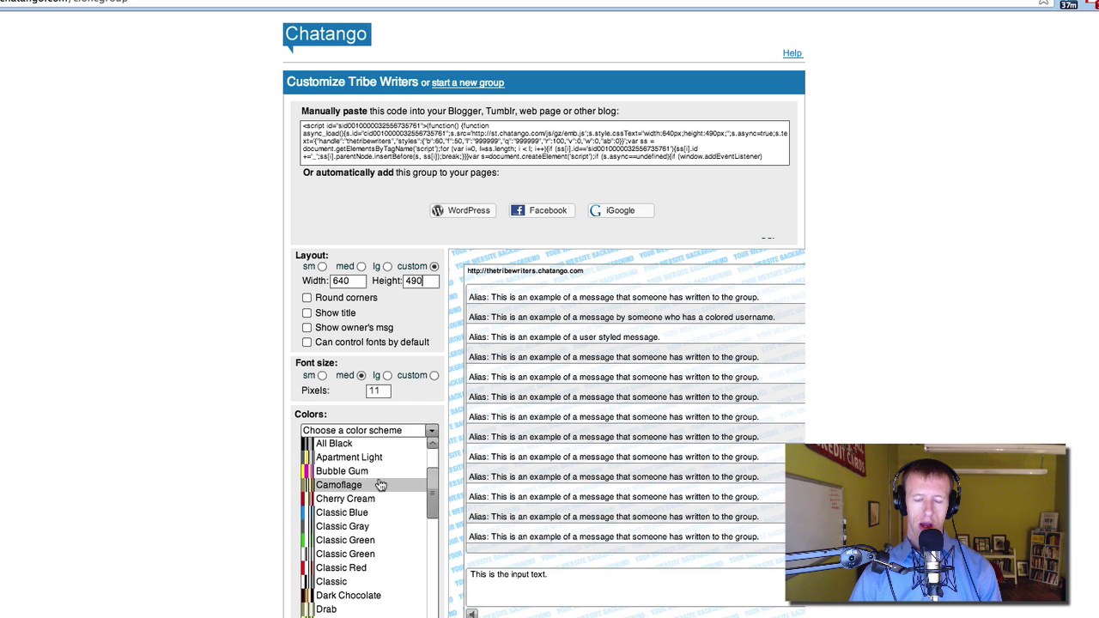
pyautogui.doubleClick(374, 391)
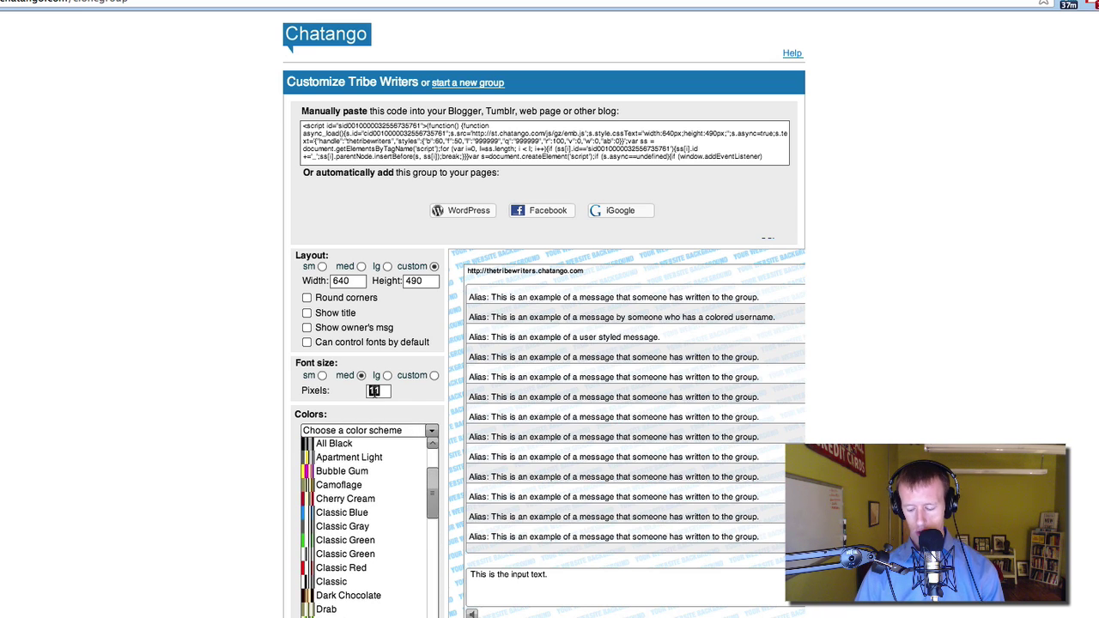
pyautogui.write('12')
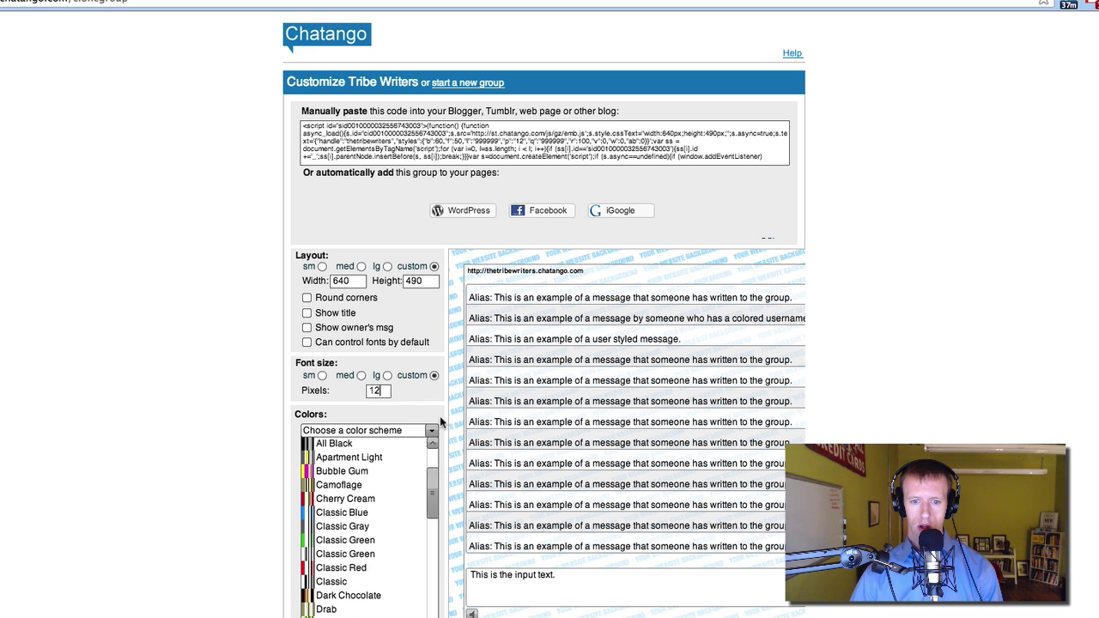
pyautogui.scroll(-2, 440, 421)
pyautogui.scroll(-3, 258, 429)
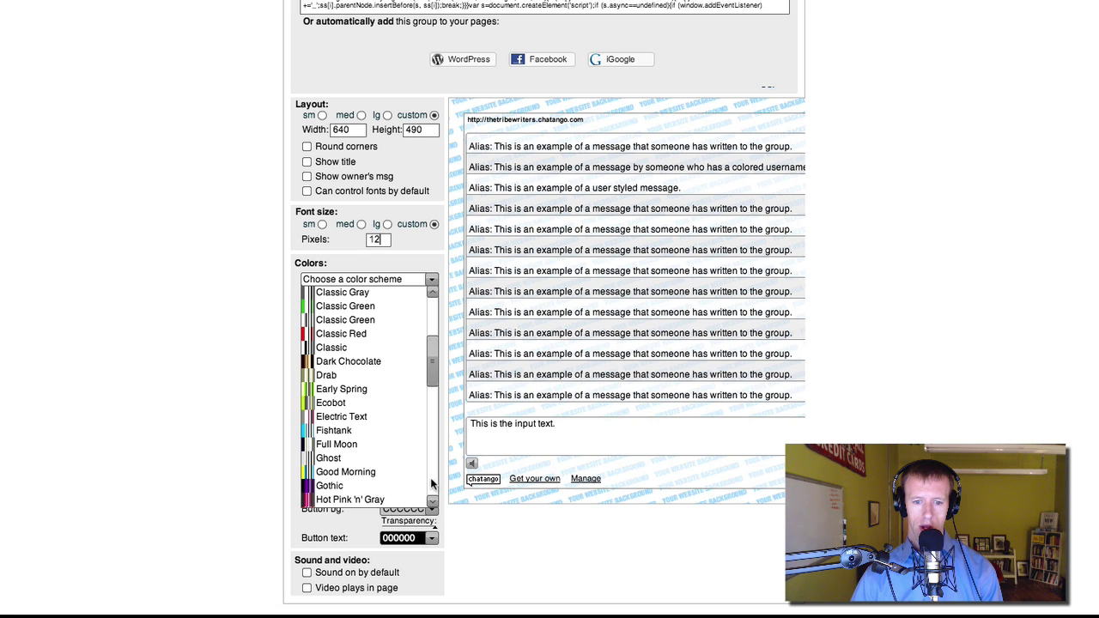
pyautogui.click(374, 460)
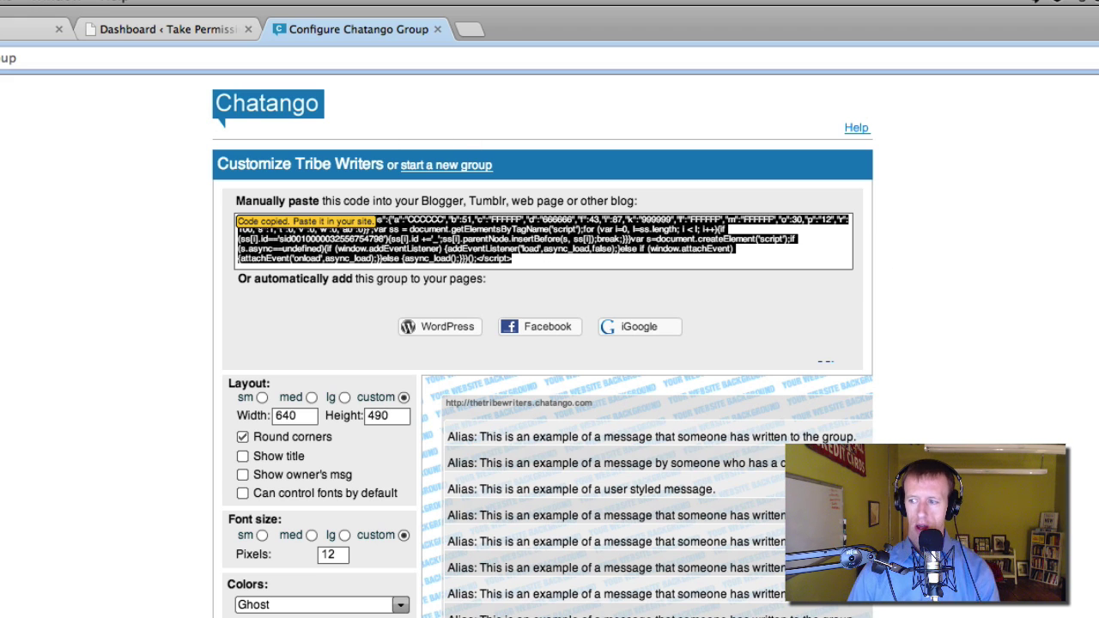
# Switch back to LeadPages and insert the copied Chatango embed code into the chat box, applying the change.
pyautogui.press('super+Tab')
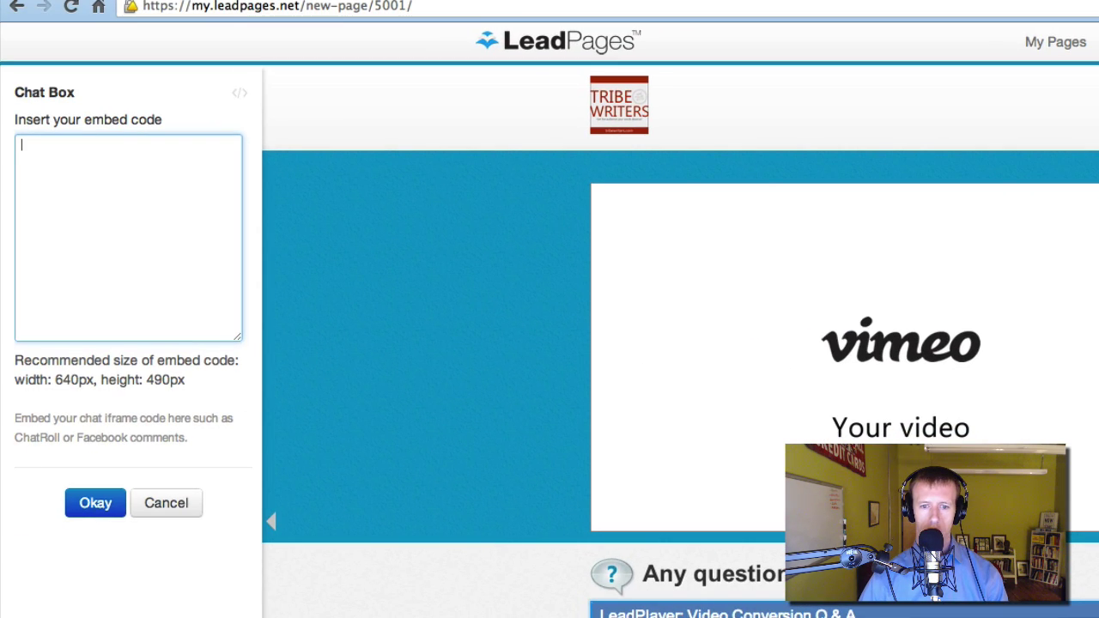
pyautogui.click(190, 246)
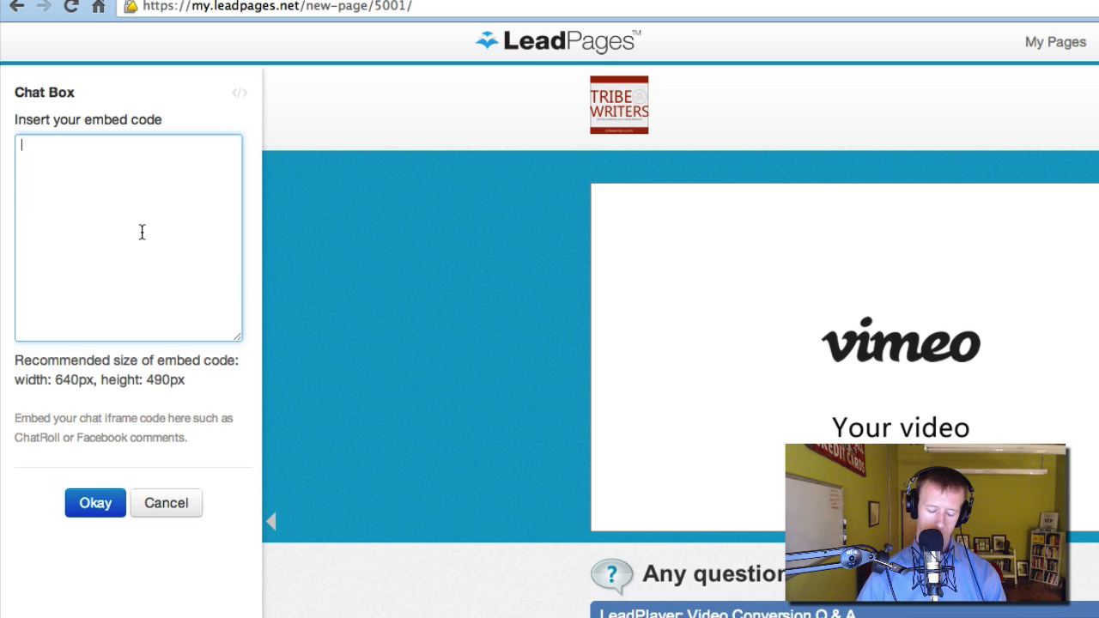
pyautogui.press('super+v')
pyautogui.moveTo(56, 380); pyautogui.dragTo(184, 388)
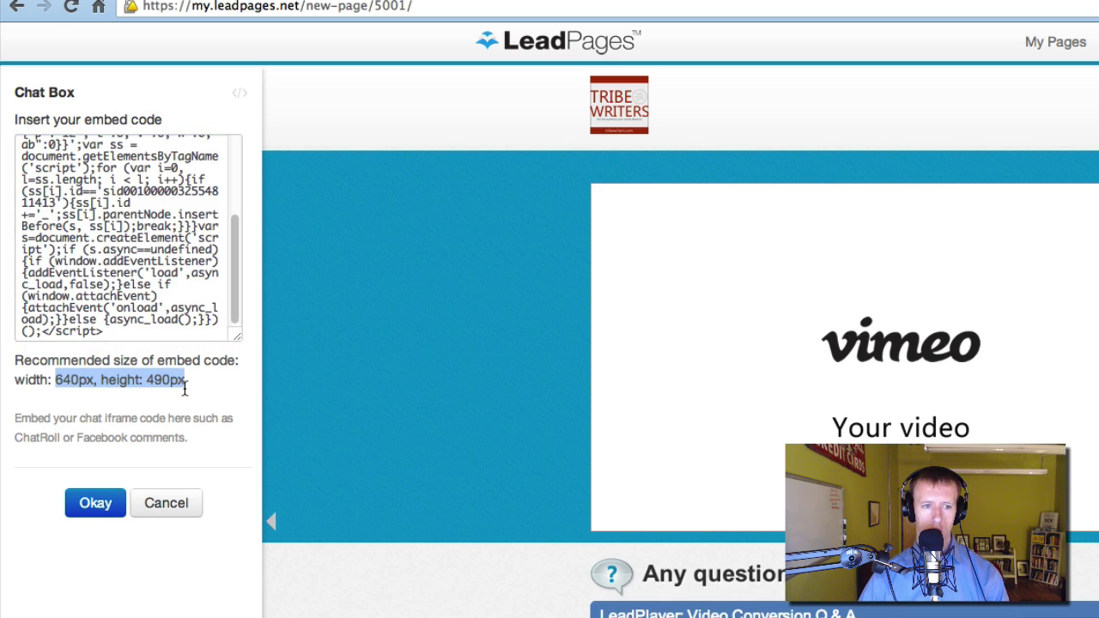
pyautogui.click(103, 507)
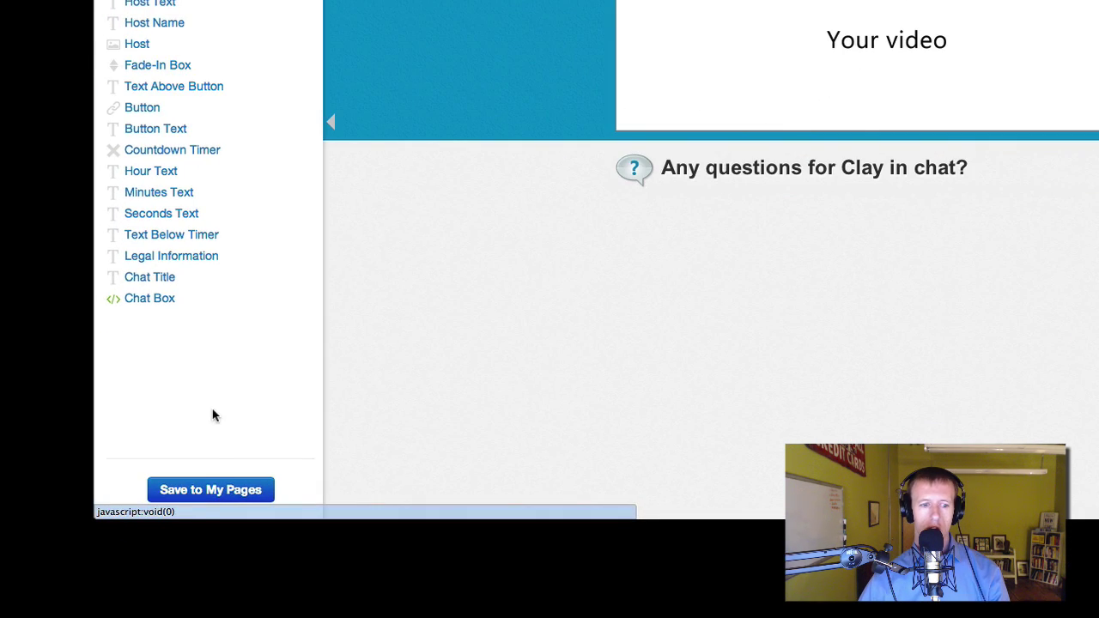
# Save the page to My Pages under the name testleadpage.
pyautogui.click(212, 491)
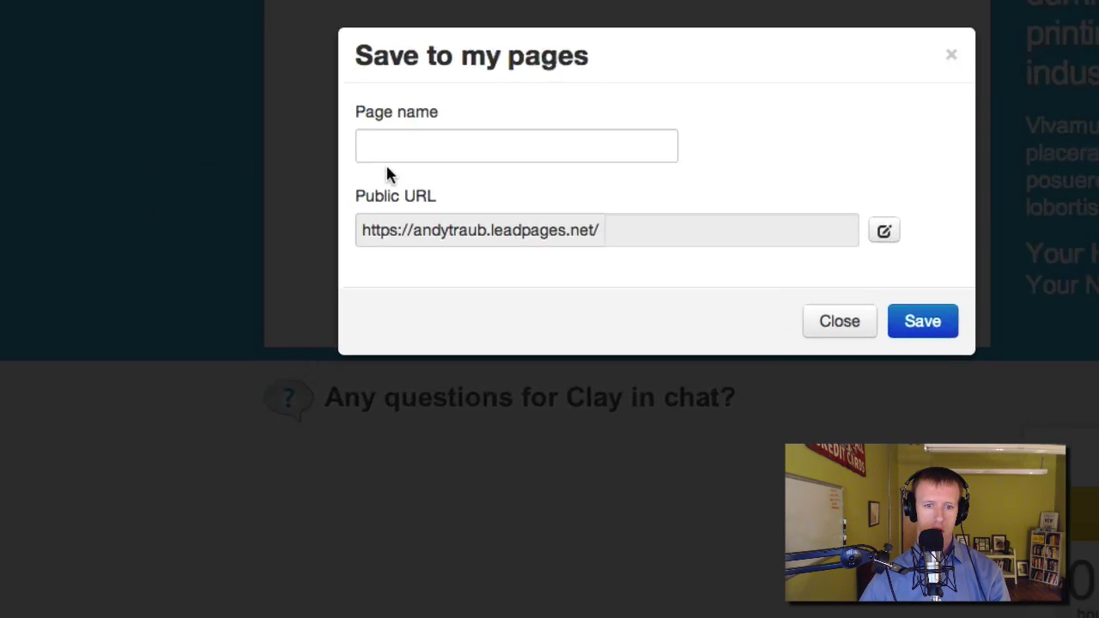
pyautogui.click(385, 153)
pyautogui.write('Tt')
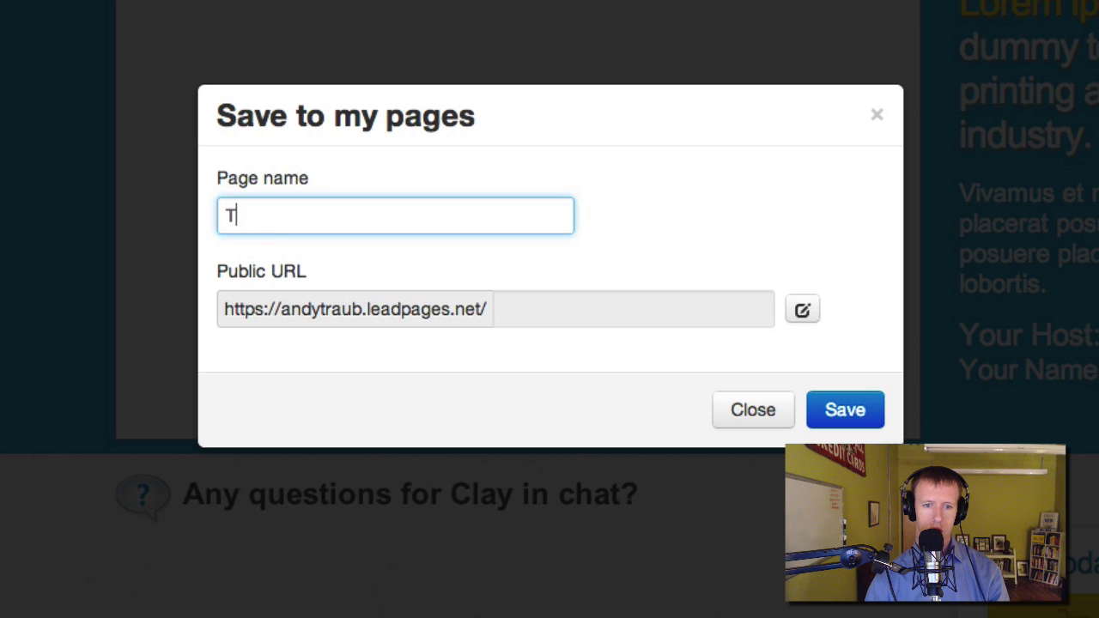
pyautogui.press('BackSpace')
pyautogui.press('BackSpace')
pyautogui.write('test')
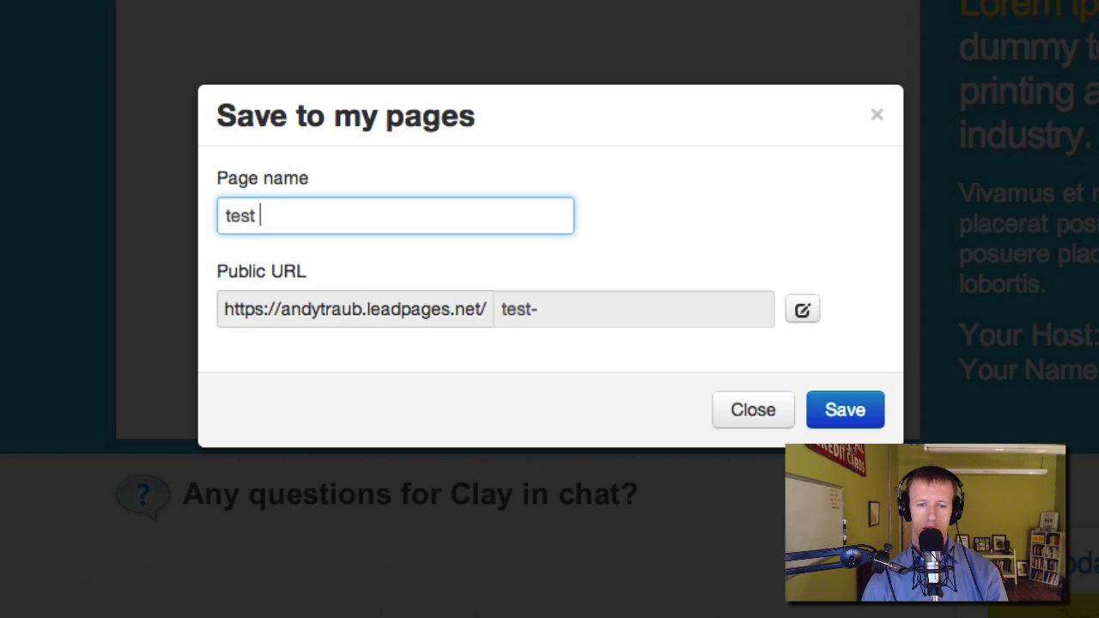
pyautogui.write('leadpage')
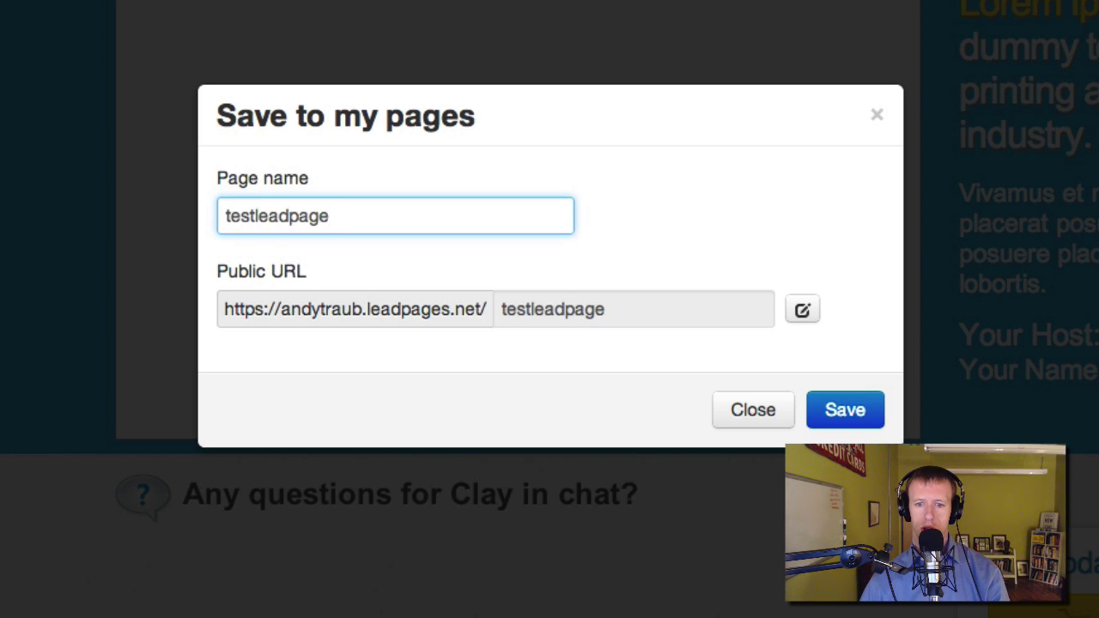
pyautogui.click(870, 414)
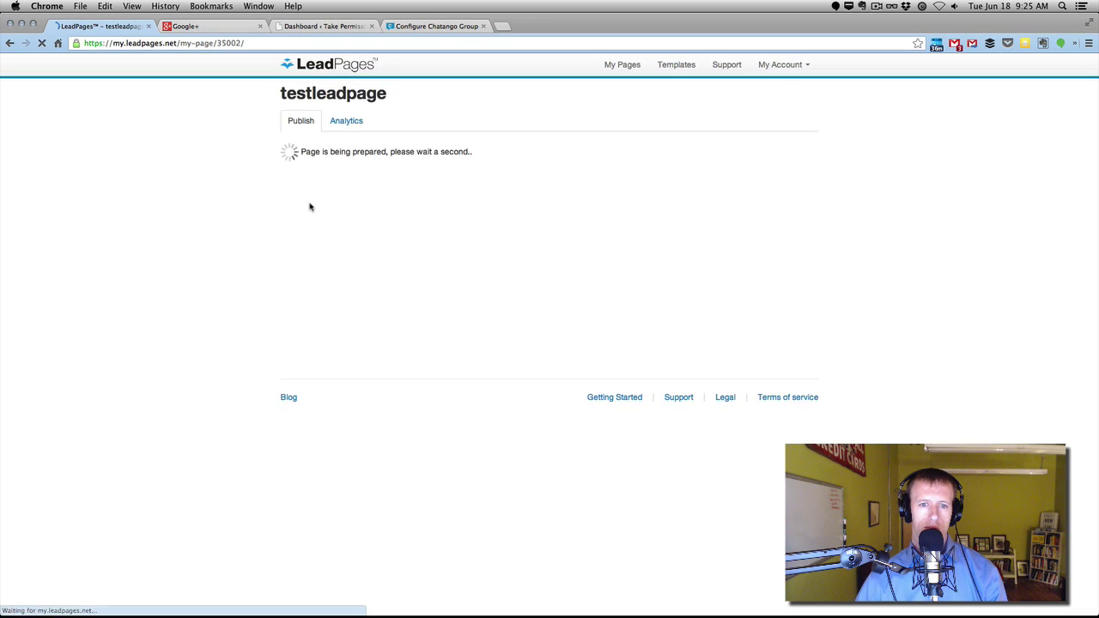
# Open the saved page for editing and replace the name in the chat title with the host's first name.
pyautogui.click(315, 182)
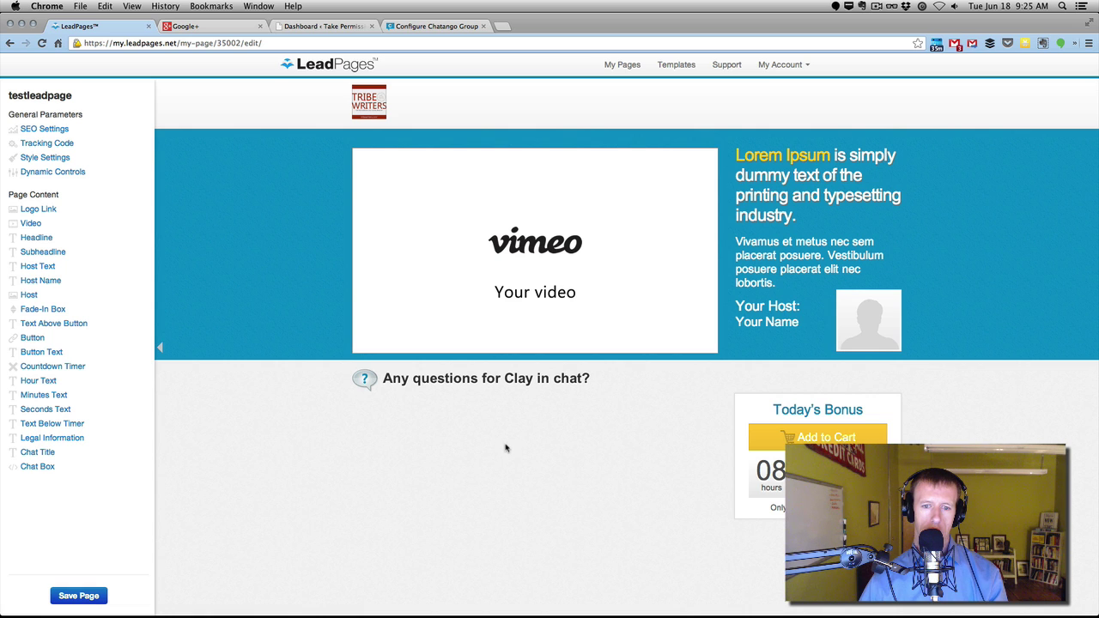
pyautogui.click(499, 385)
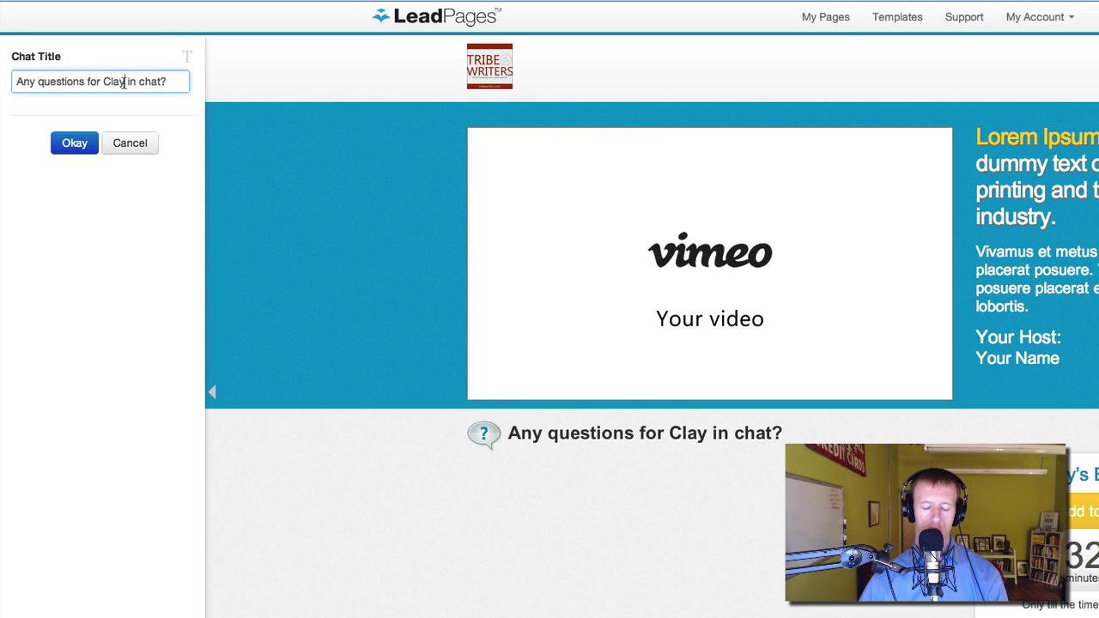
pyautogui.press('BackSpace')
pyautogui.press('BackSpace')
pyautogui.press('BackSpace')
pyautogui.press('BackSpace')
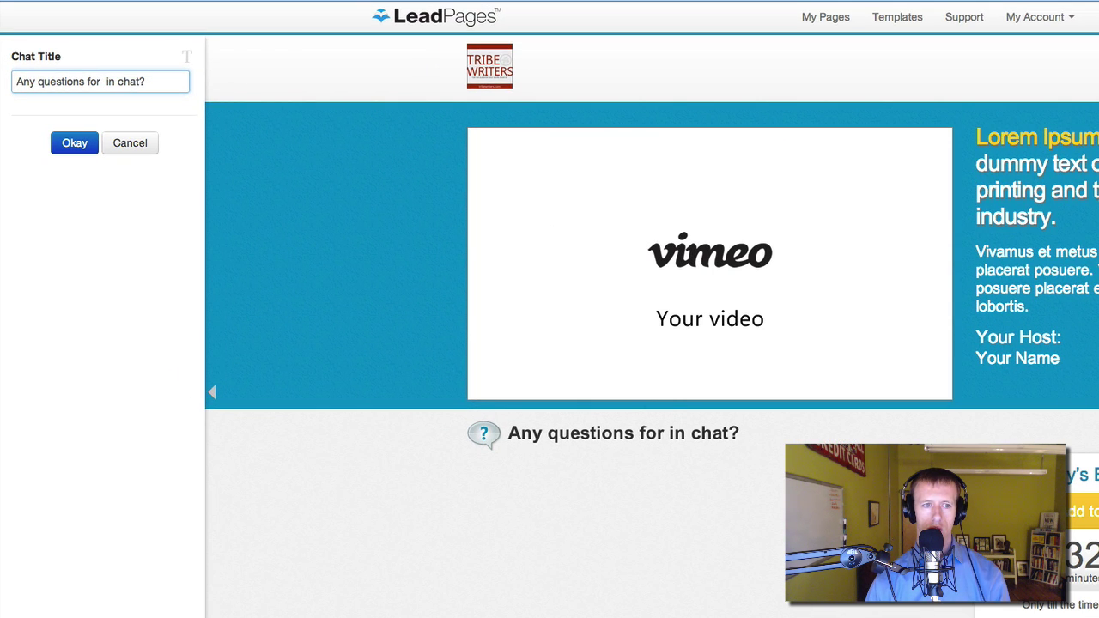
pyautogui.write('Andy')
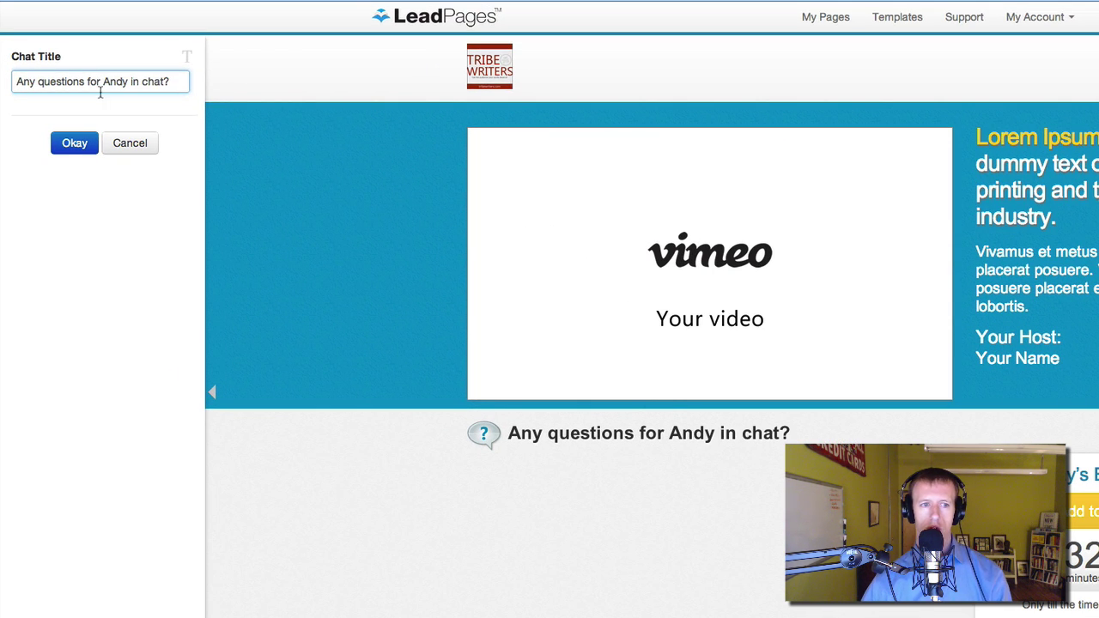
pyautogui.click(74, 146)
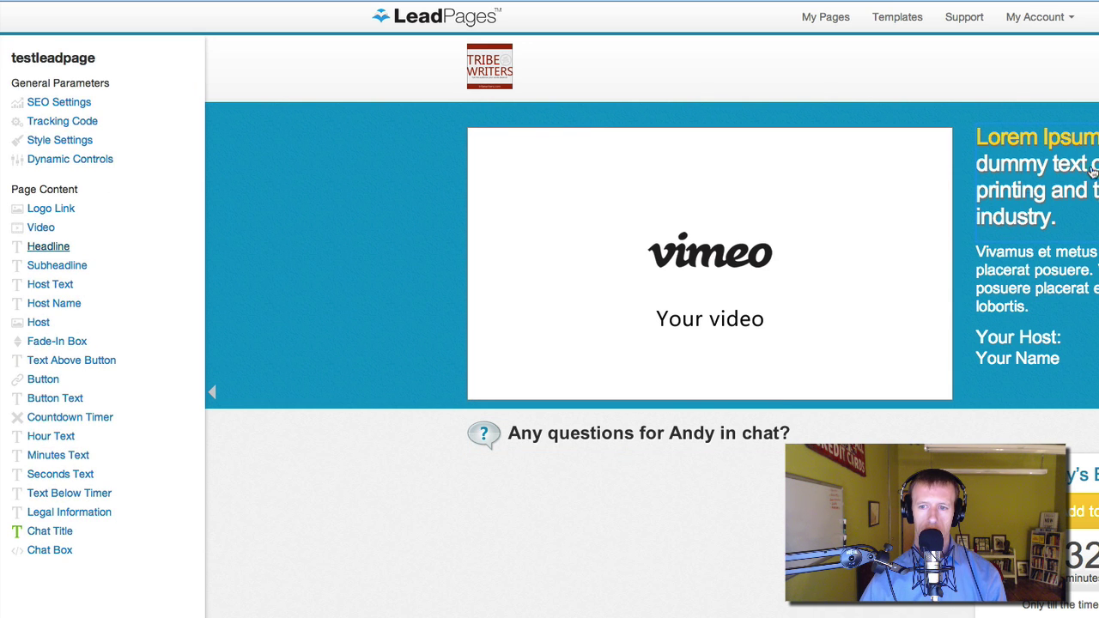
# Bold the letters "mply dumm" in the page headline and apply the change.
pyautogui.click(1086, 192)
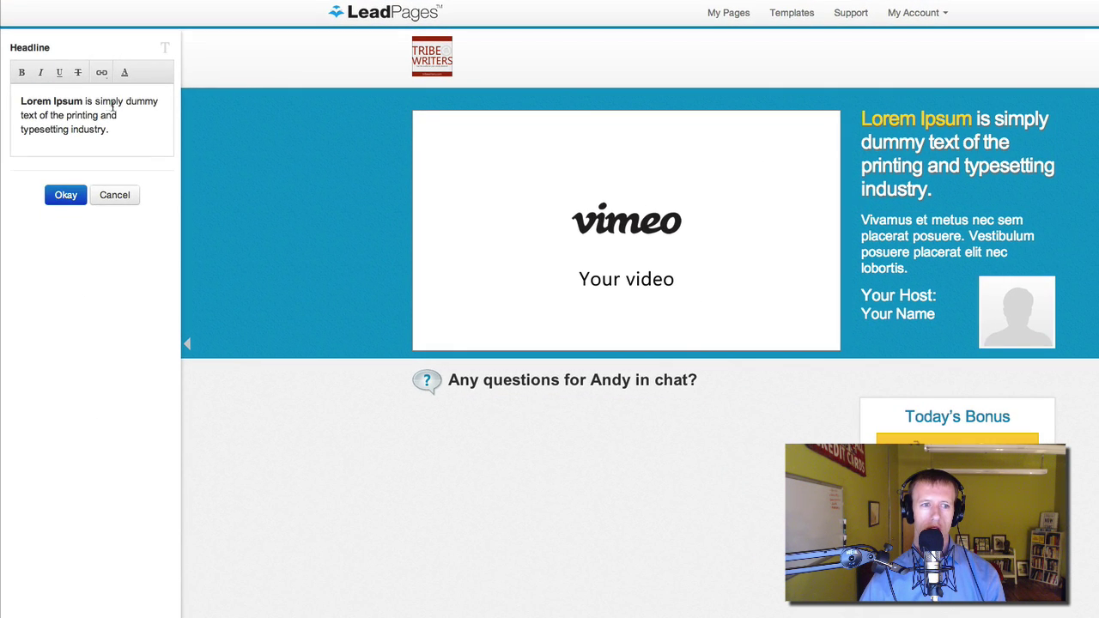
pyautogui.moveTo(103, 101); pyautogui.dragTo(140, 101)
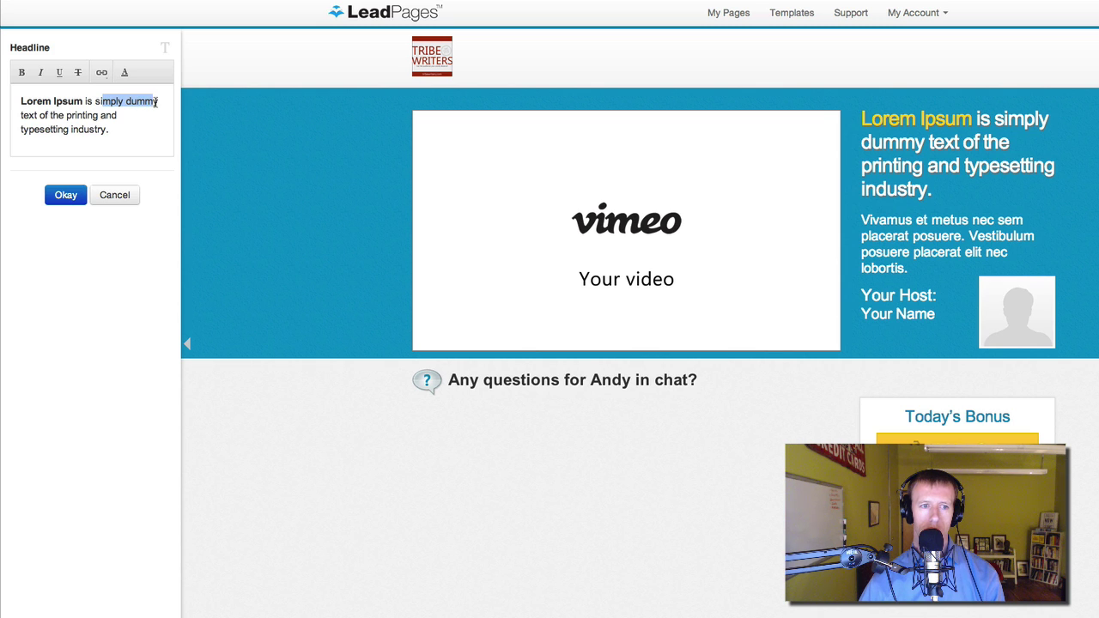
pyautogui.click(23, 73)
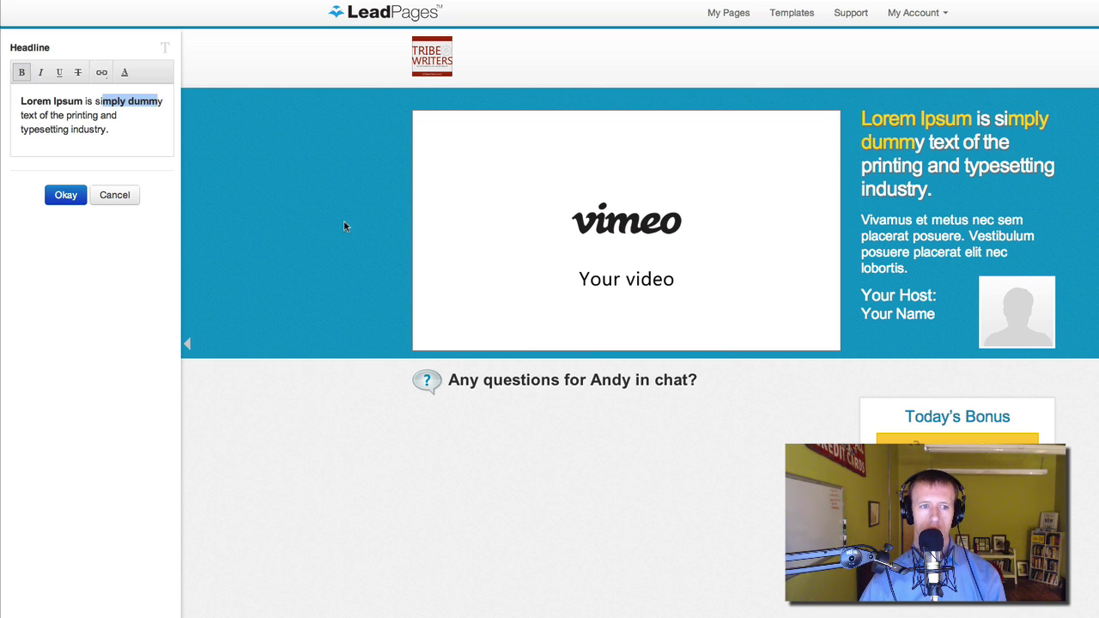
pyautogui.click(65, 195)
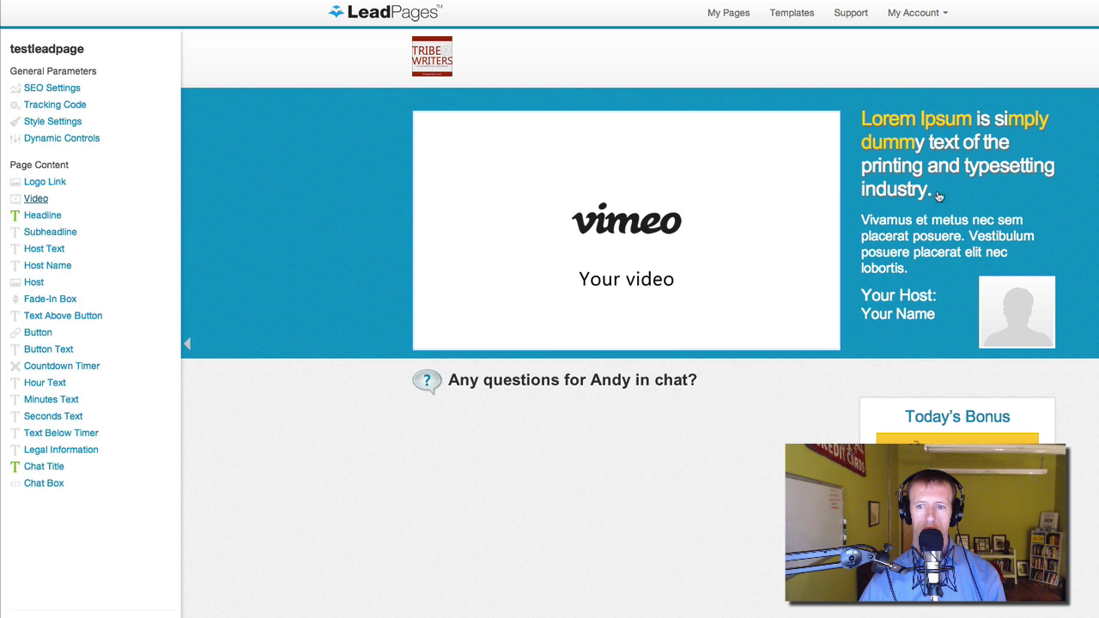
# Try bold formatting on "posuere. Vestibulum posuere" in the subheadline and restore the regular weight.
pyautogui.click(50, 232)
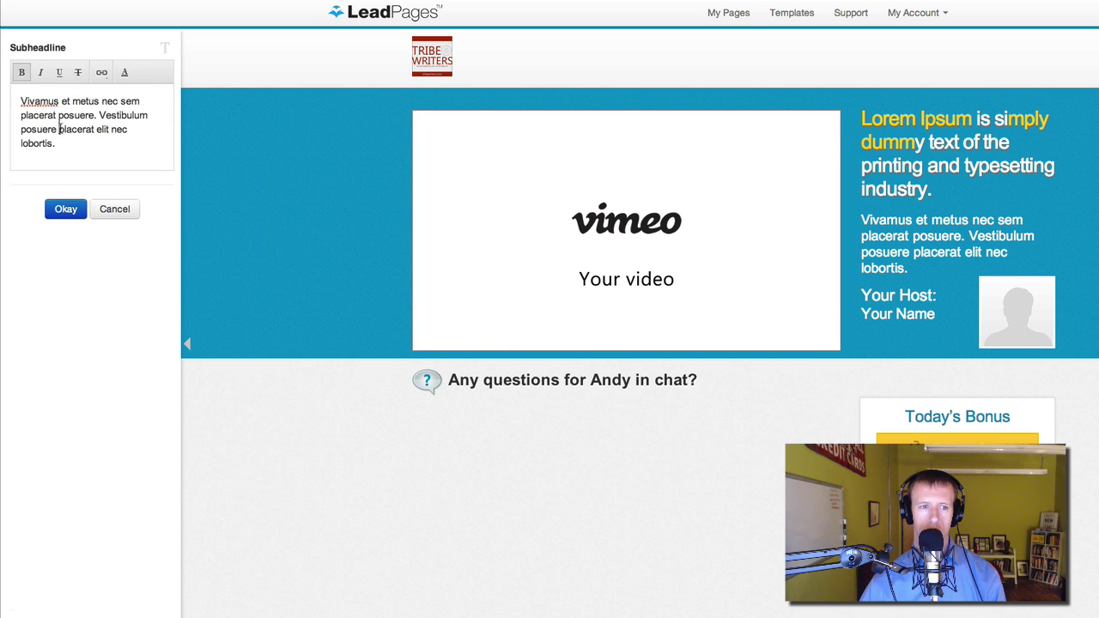
pyautogui.moveTo(61, 128); pyautogui.dragTo(57, 115)
pyautogui.click(19, 73)
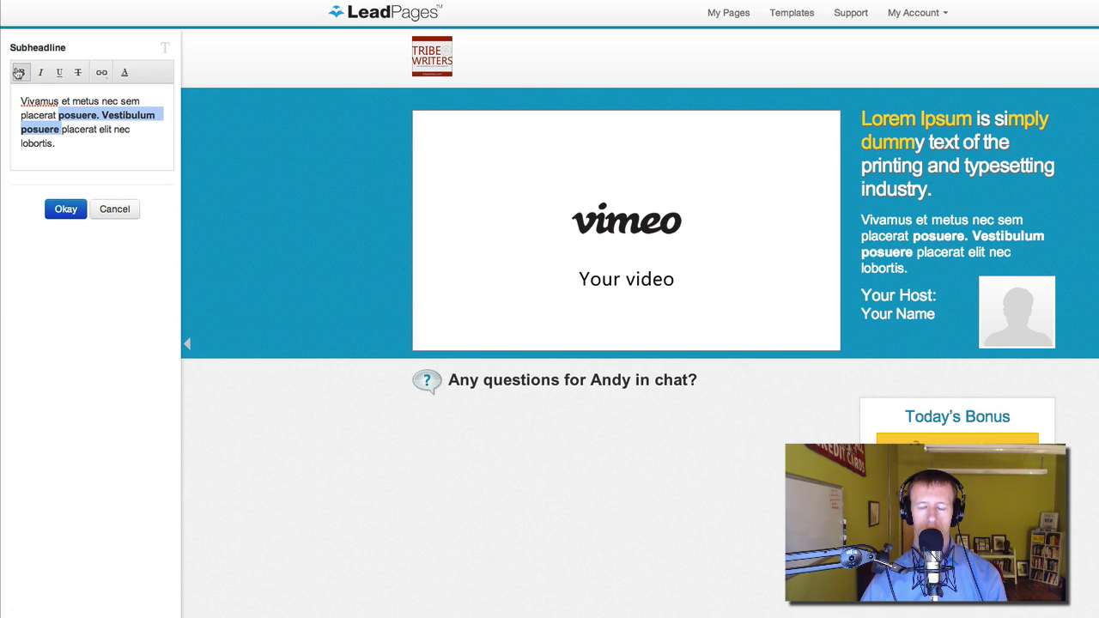
pyautogui.click(19, 73)
pyautogui.click(19, 72)
pyautogui.click(18, 73)
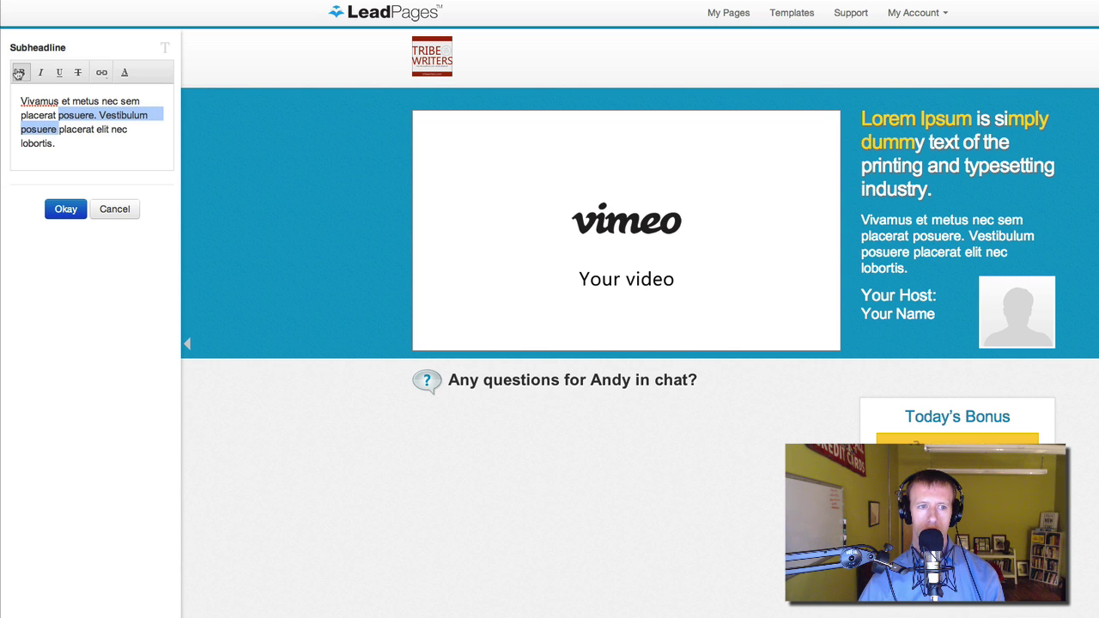
pyautogui.click(101, 74)
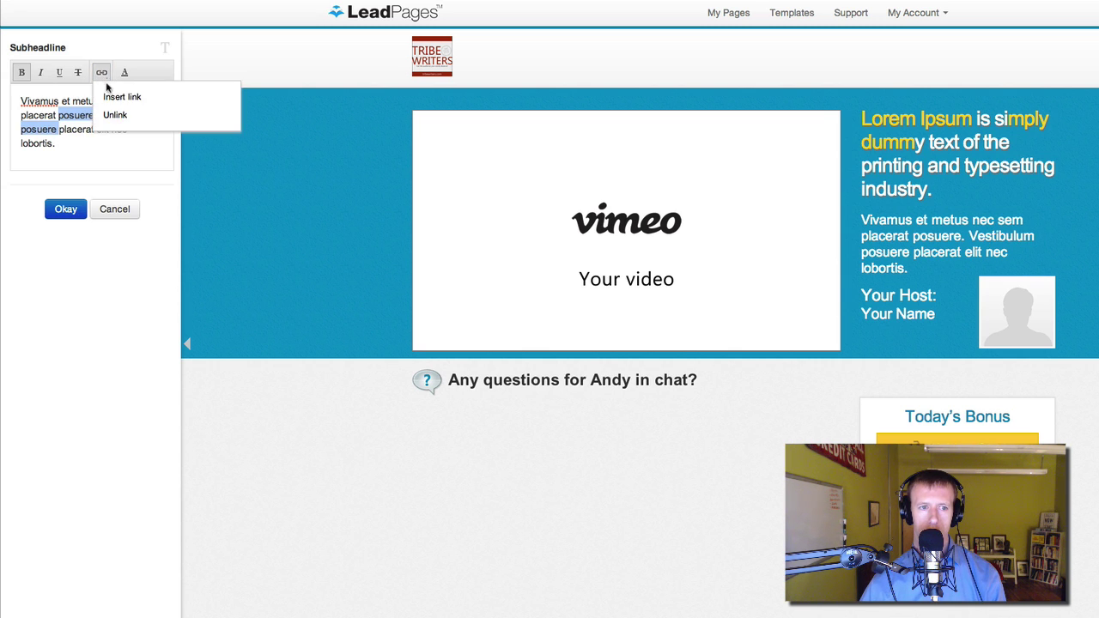
pyautogui.click(115, 100)
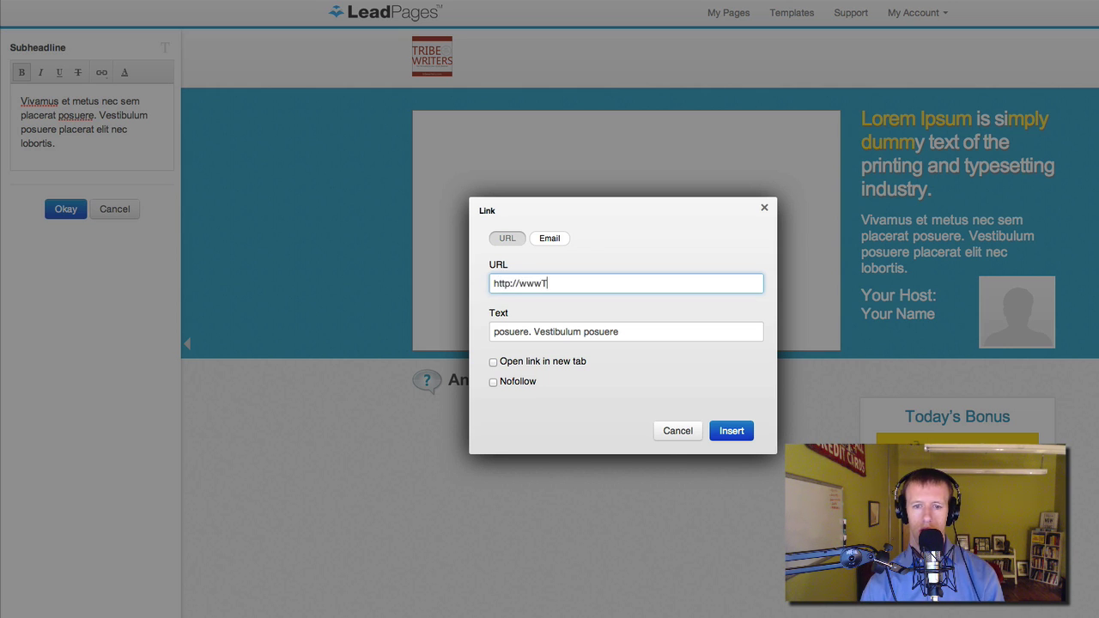
pyautogui.write('www.takepermission.com')
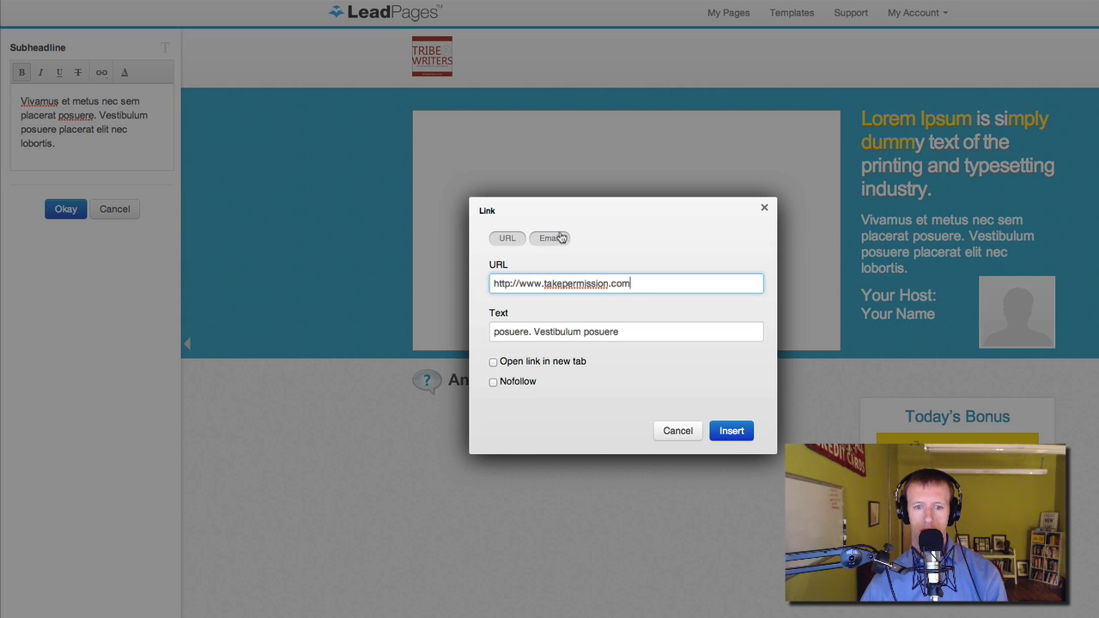
pyautogui.click(494, 363)
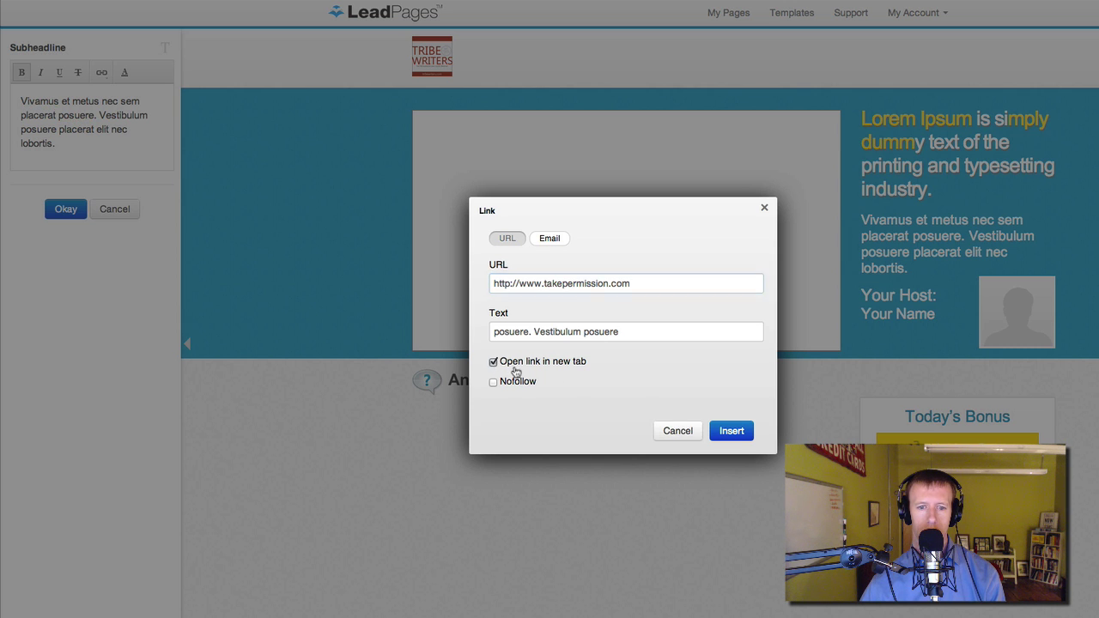
pyautogui.click(731, 431)
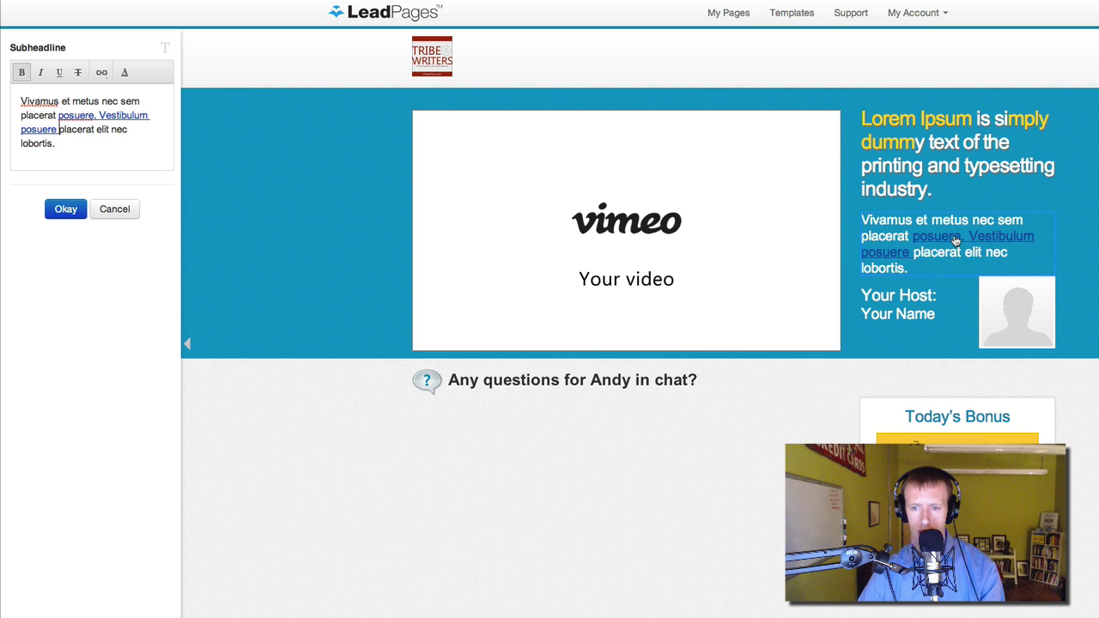
# Look at the host text and host name fields, and replace the host placeholder image with the uploaded portrait photo.
pyautogui.click(920, 301)
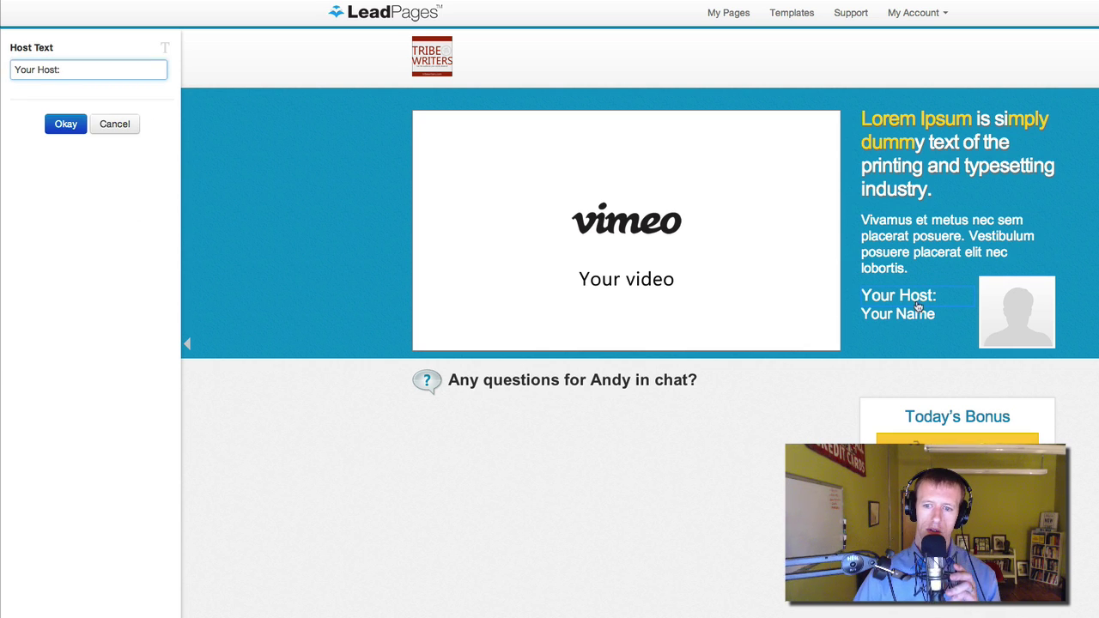
pyautogui.click(914, 315)
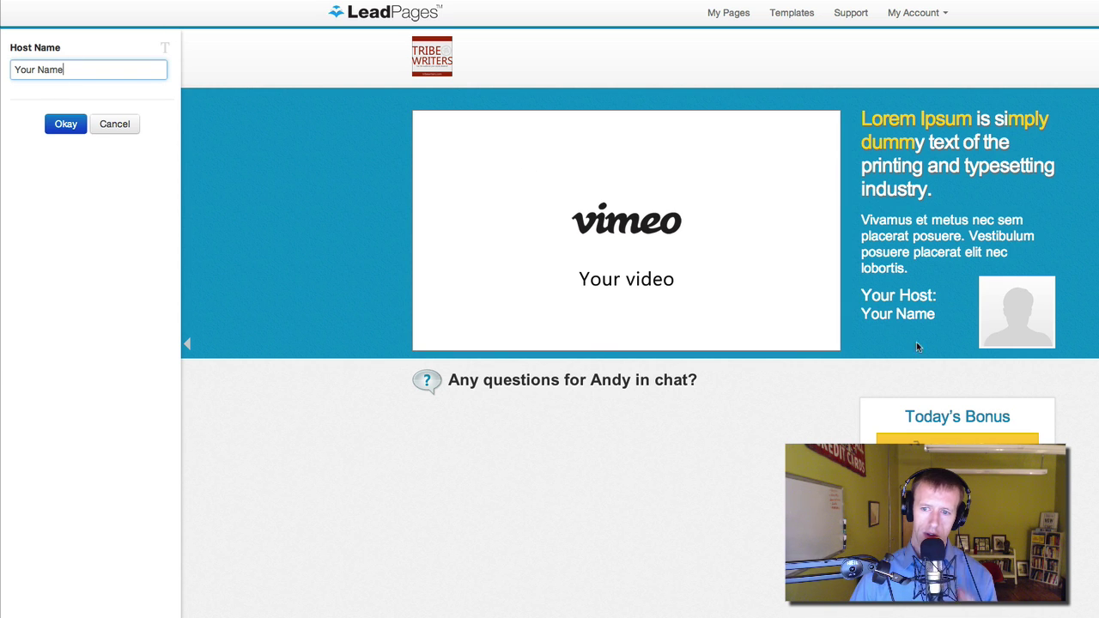
pyautogui.click(1012, 311)
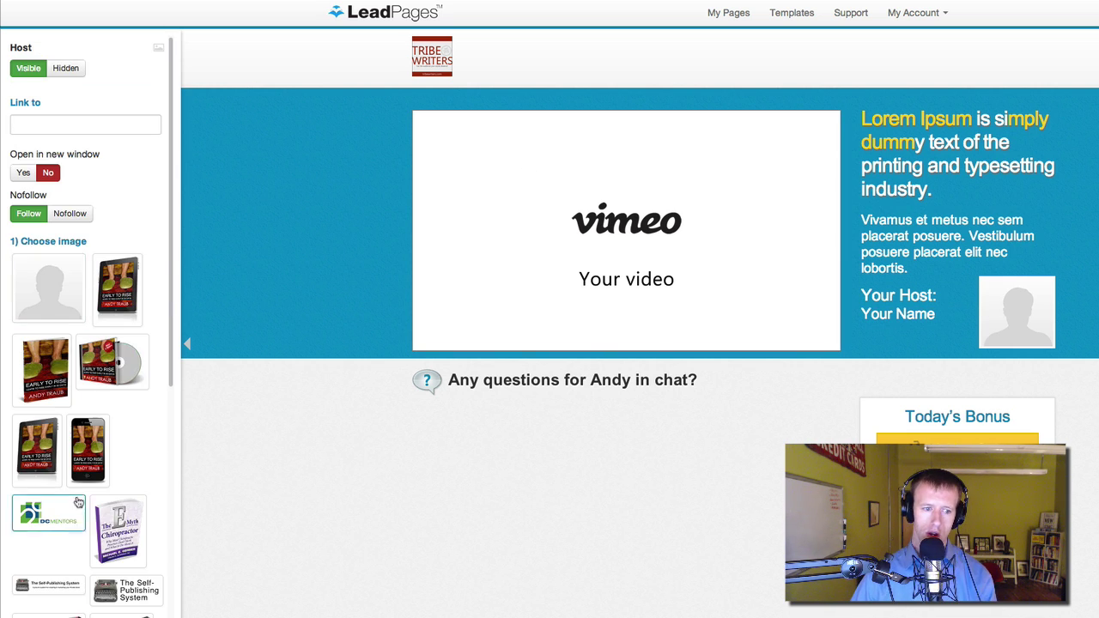
pyautogui.scroll(-10, 77, 502)
pyautogui.click(49, 350)
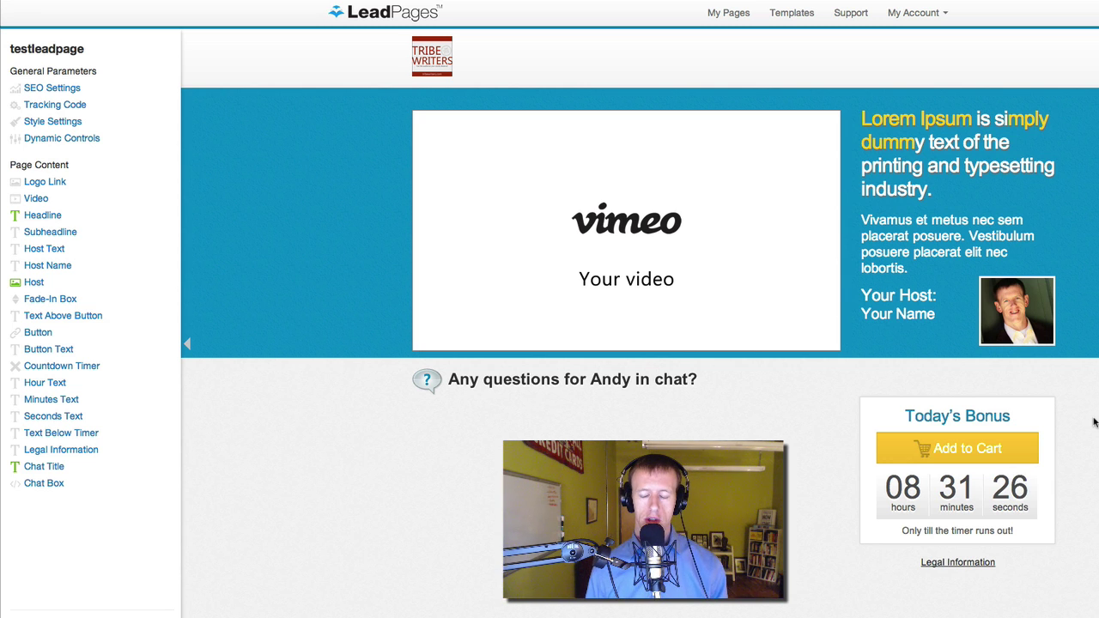
# Open the text above the button for editing, and set the Add to Cart button's link to open in a new window.
pyautogui.click(972, 418)
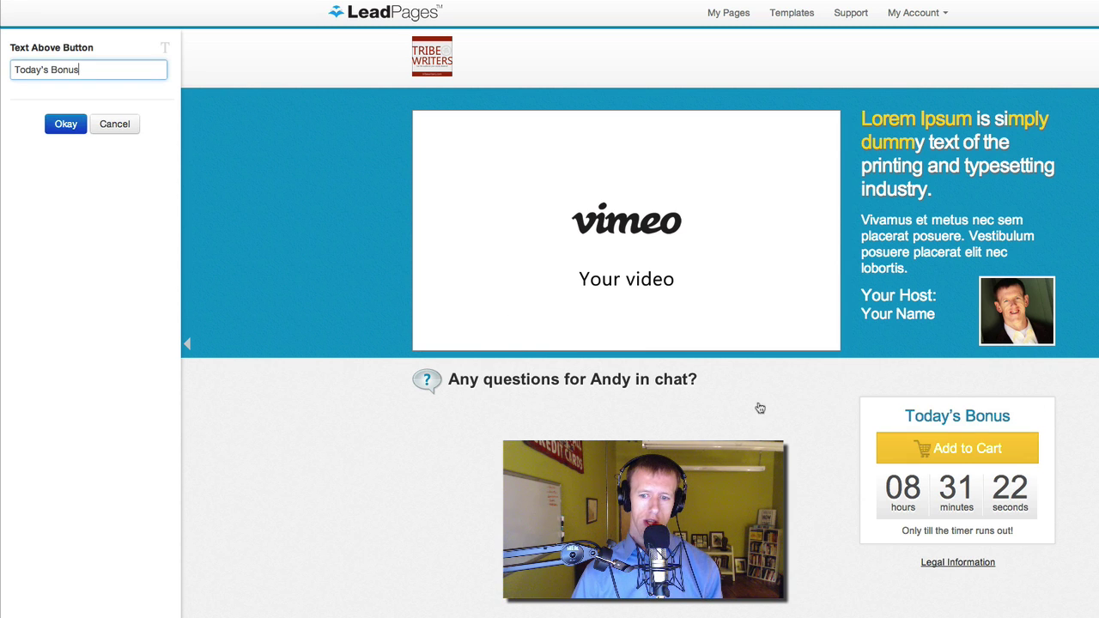
pyautogui.click(978, 442)
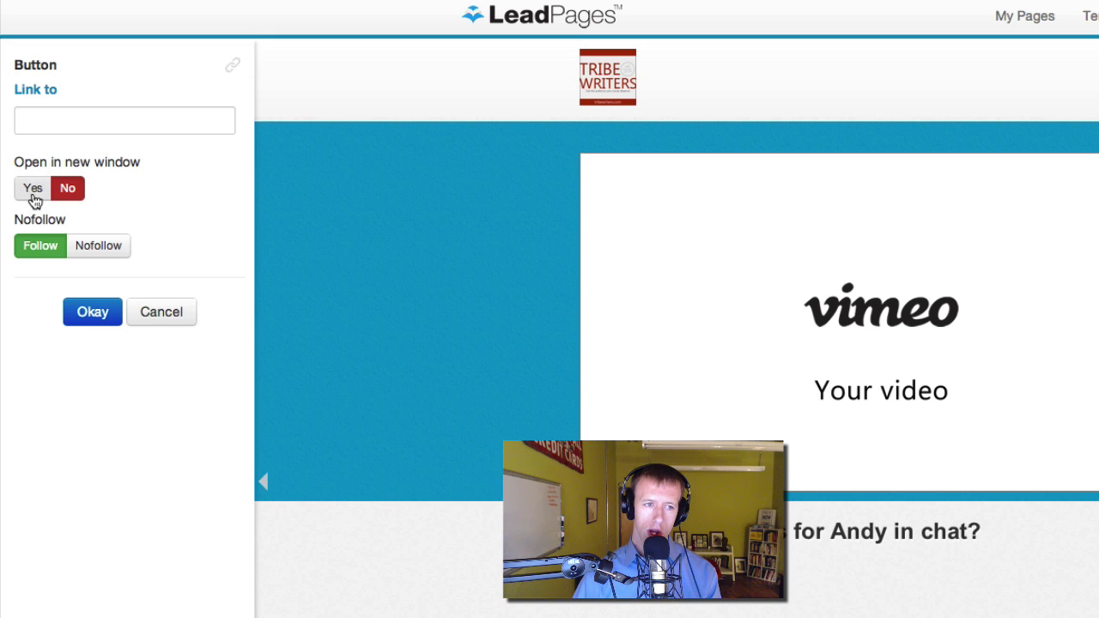
pyautogui.click(32, 191)
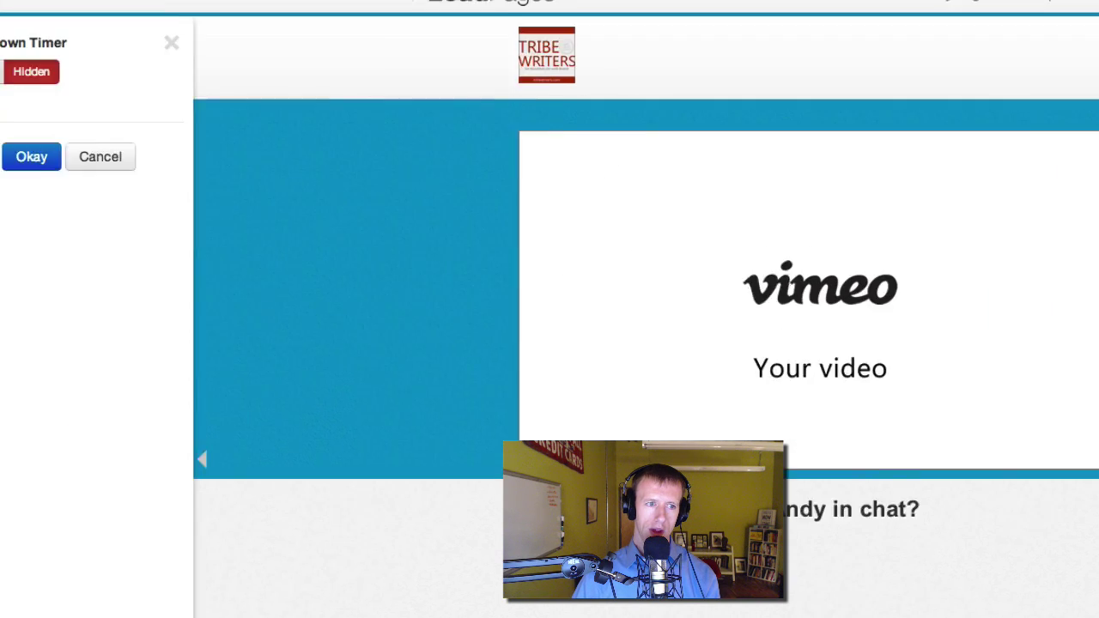
# Set the countdown timer to visible and apply the change.
pyautogui.click(39, 100)
pyautogui.click(97, 194)
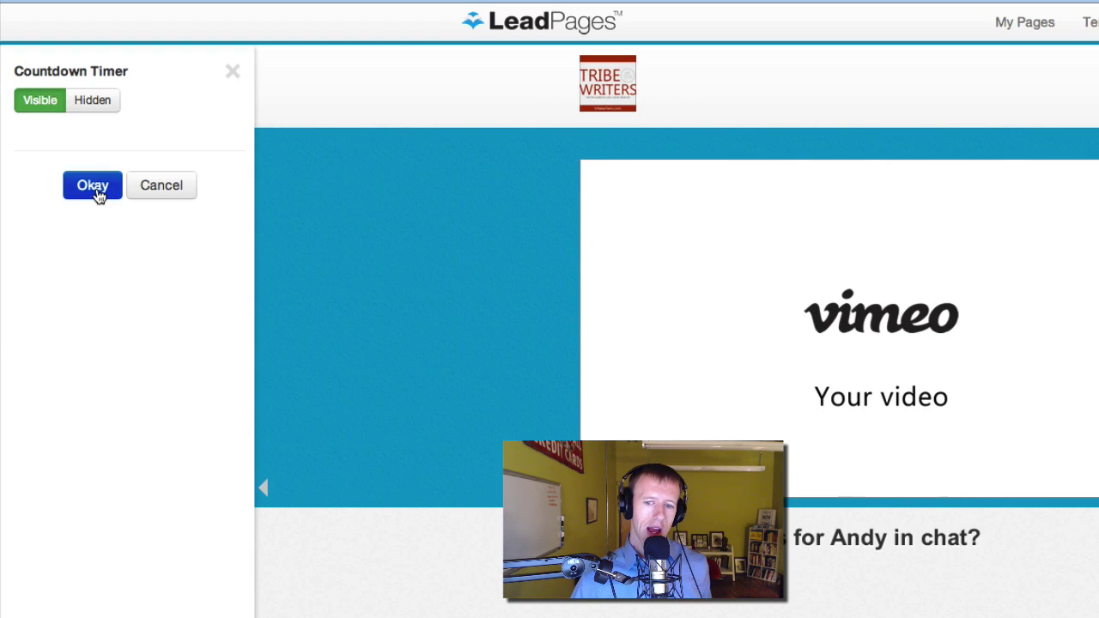
pyautogui.click(96, 194)
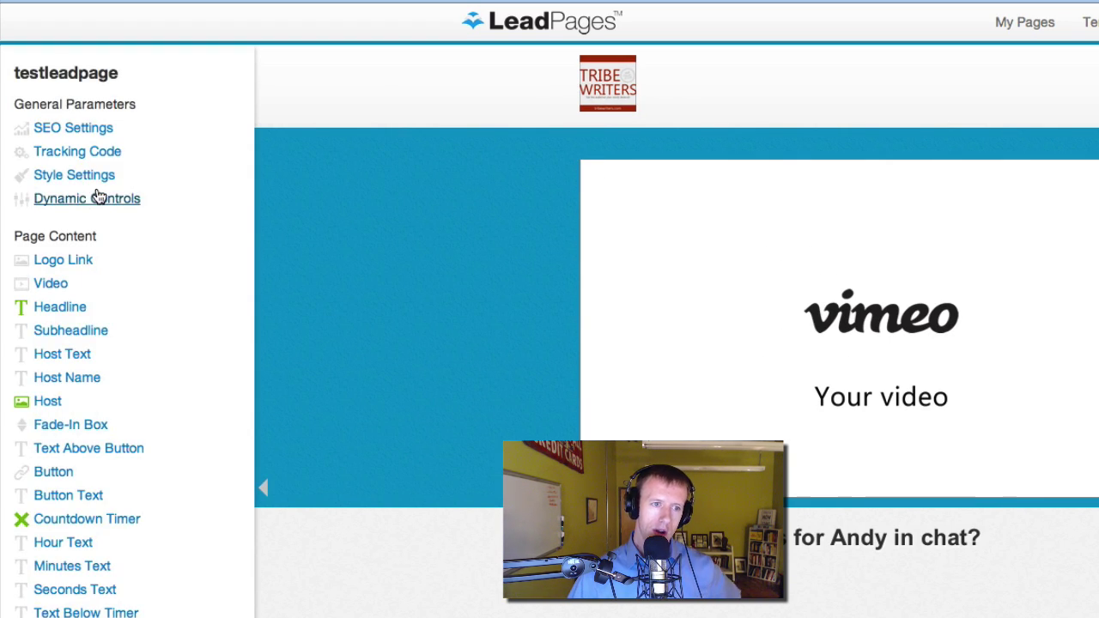
# Open the countdown timer's end date and time in the dynamic controls, and set the countdown timer to hidden.
pyautogui.click(88, 202)
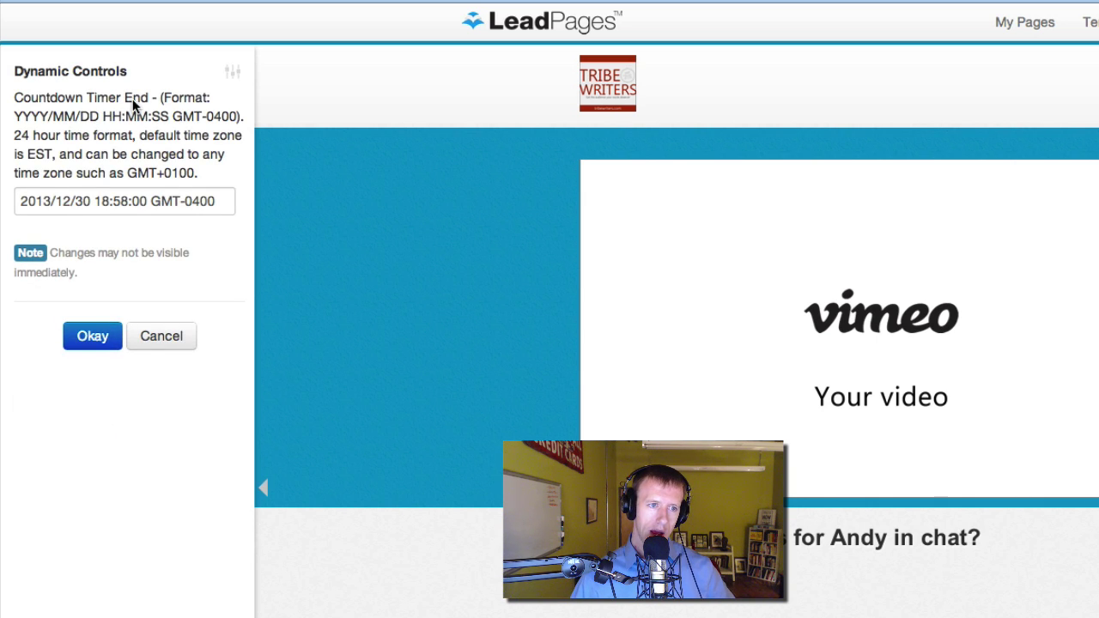
pyautogui.click(124, 208)
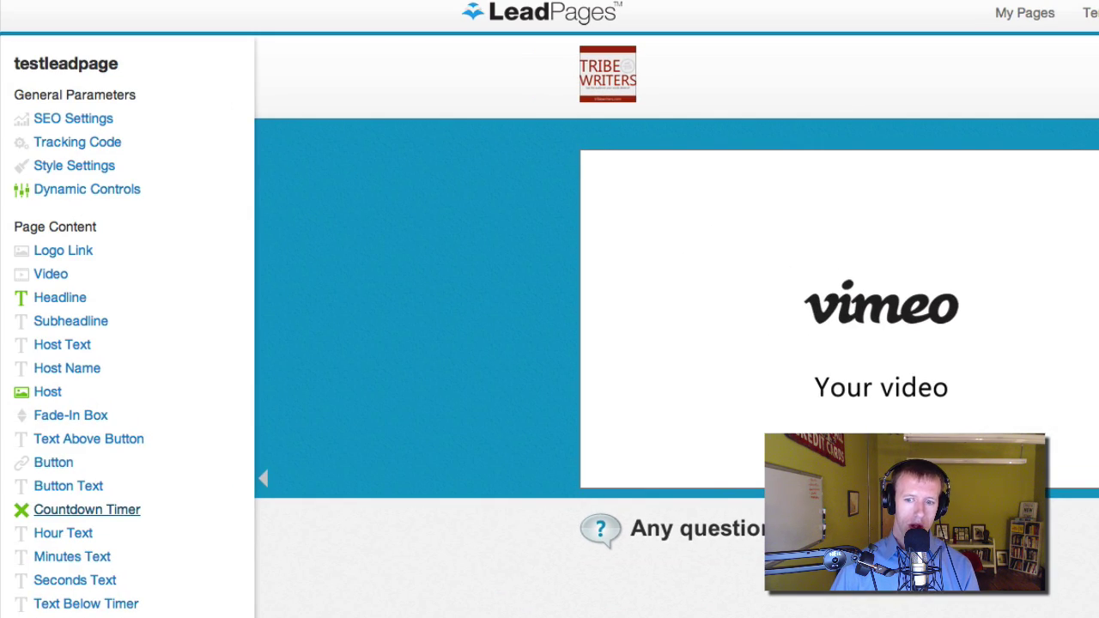
pyautogui.click(87, 509)
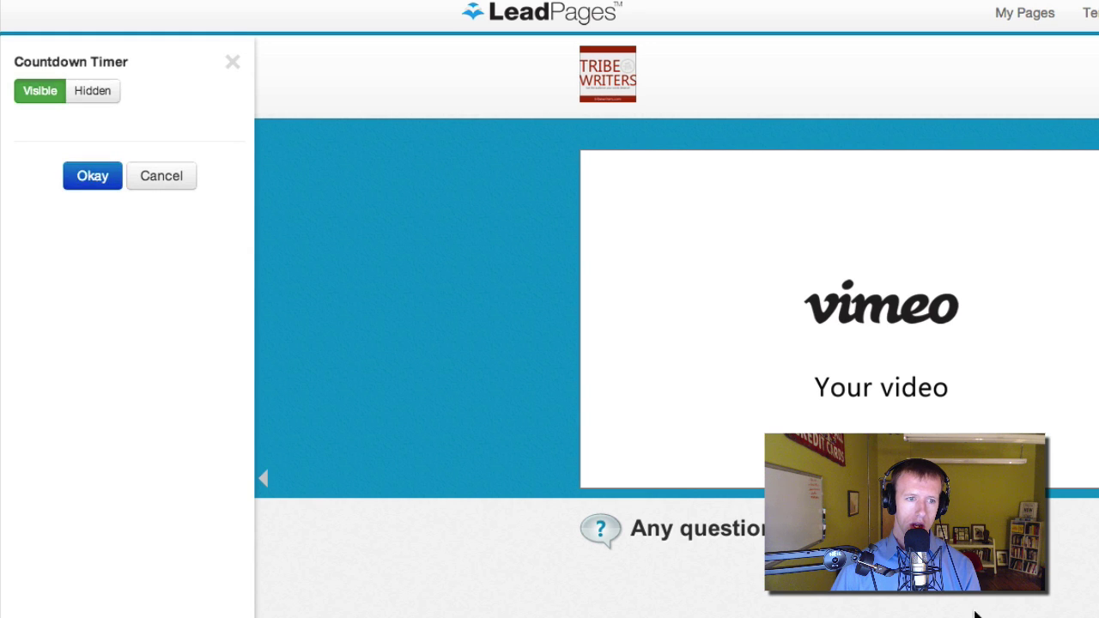
pyautogui.click(103, 91)
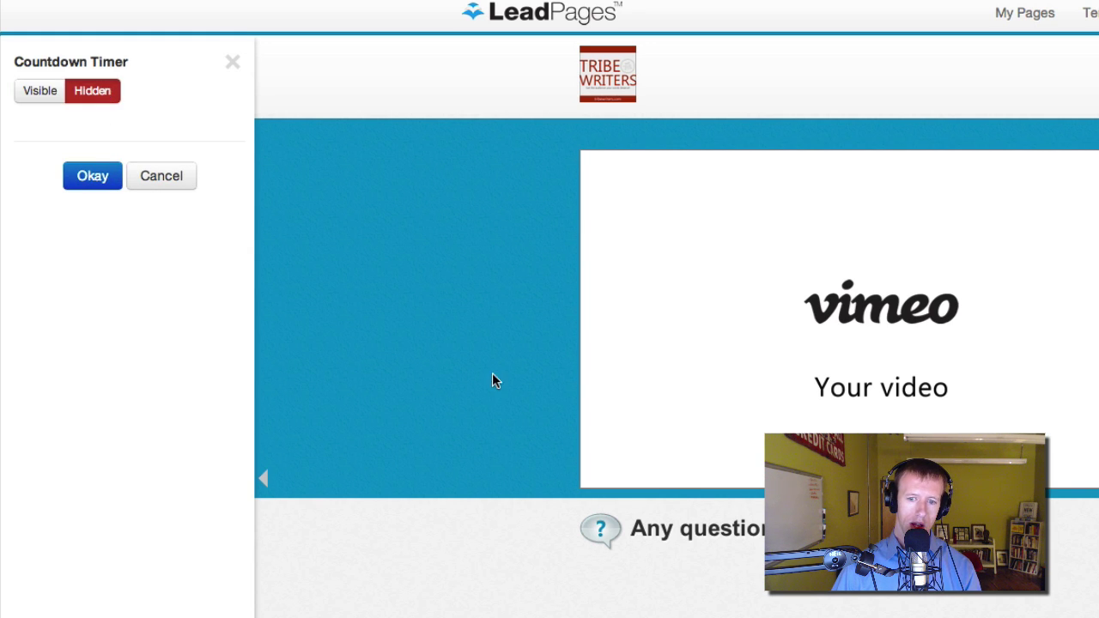
pyautogui.click(91, 178)
# Open the text below the timer and accept its wording.
pyautogui.click(86, 603)
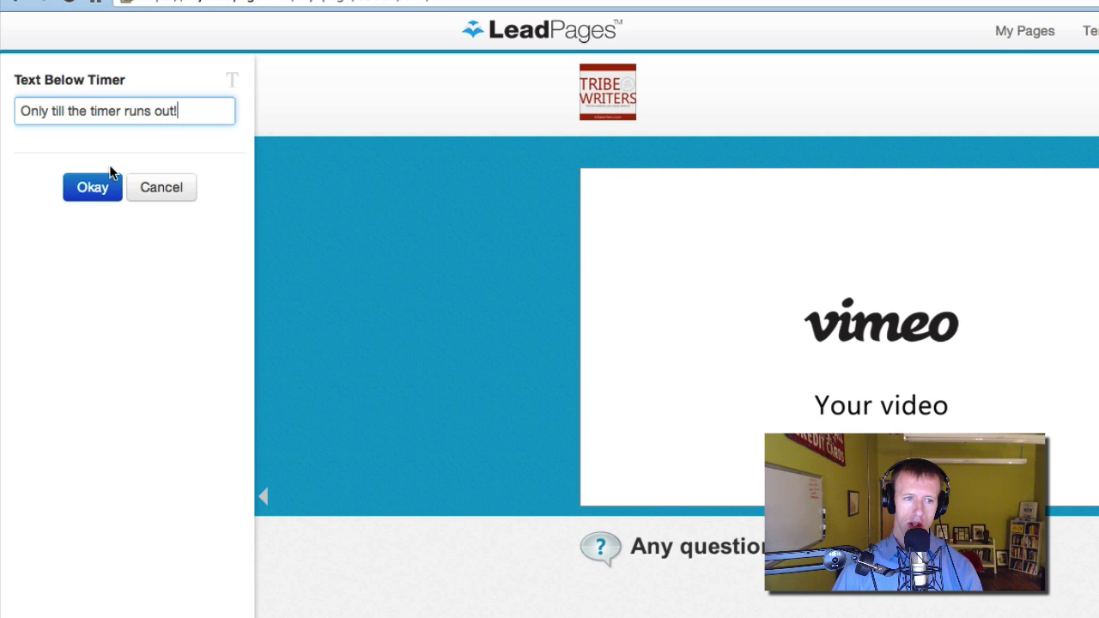
pyautogui.click(93, 186)
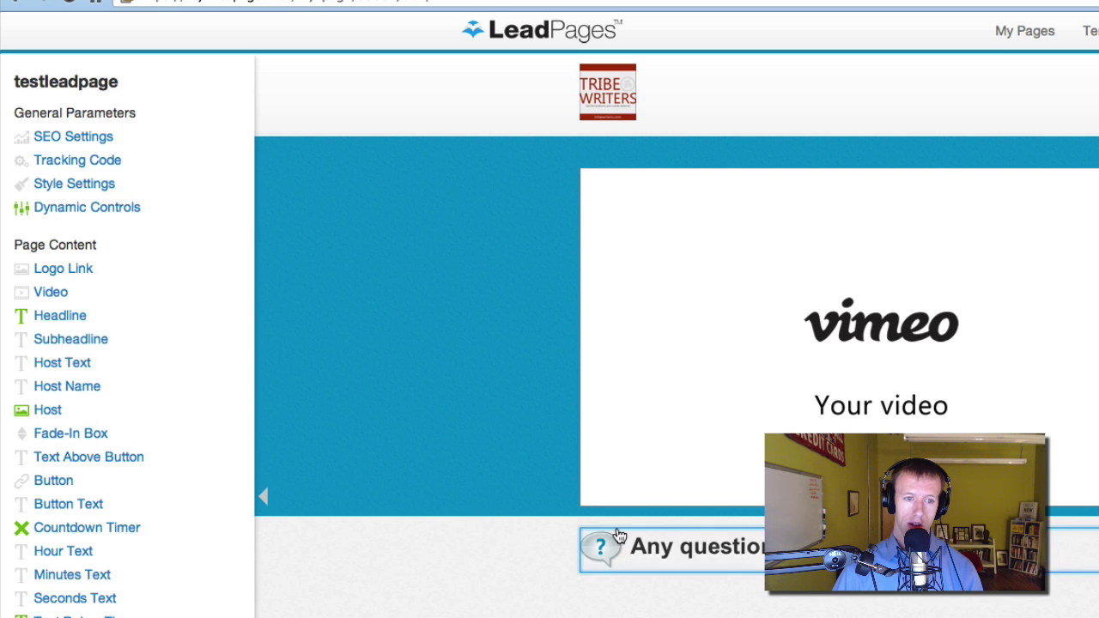
# Set the page's stripe color to near-black #0f0f0f in the style settings.
pyautogui.click(77, 187)
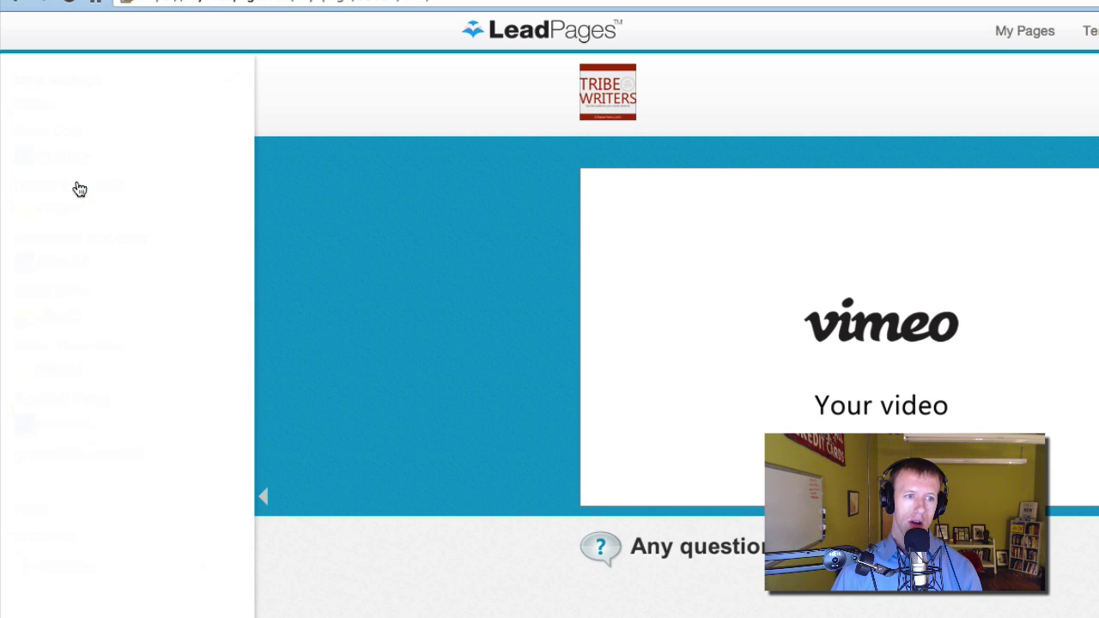
pyautogui.click(68, 157)
pyautogui.doubleClick(69, 157)
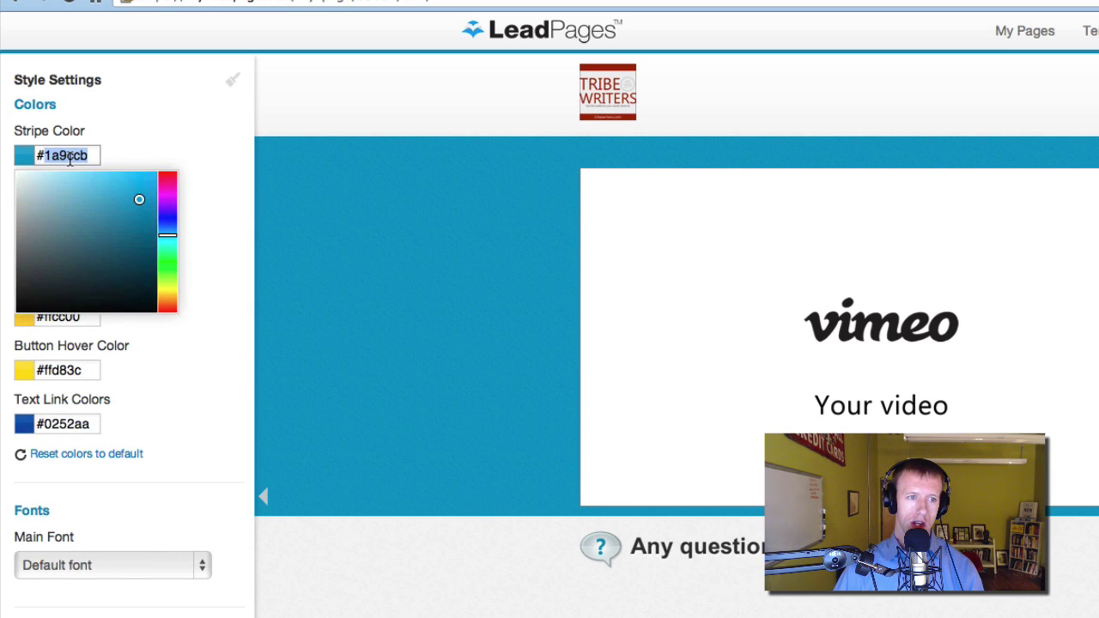
pyautogui.moveTo(107, 257); pyautogui.dragTo(4, 311)
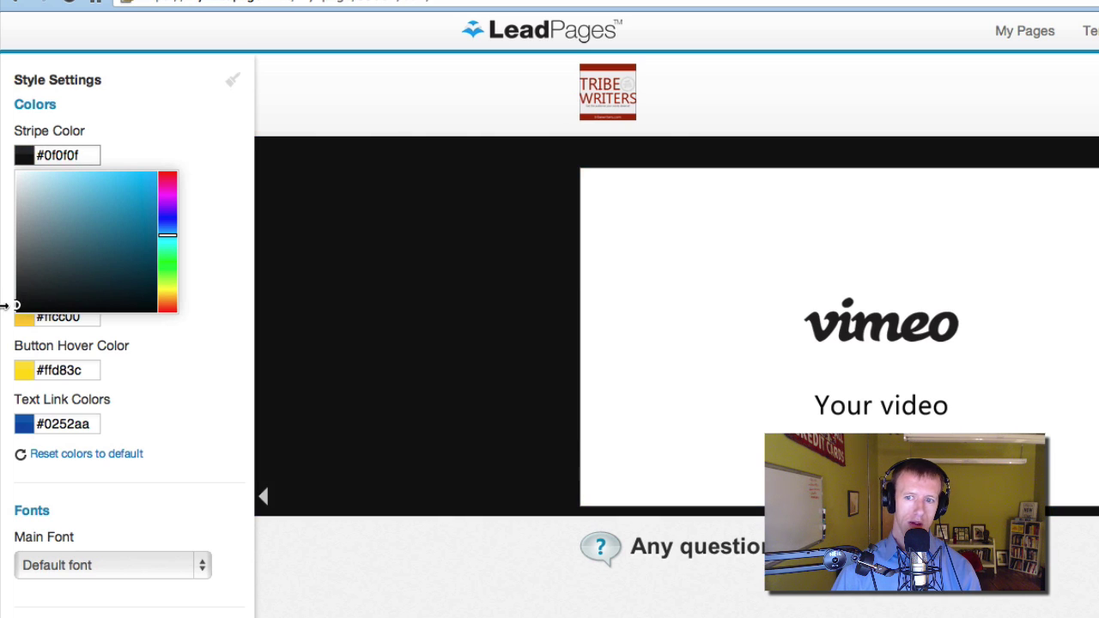
pyautogui.click(57, 346)
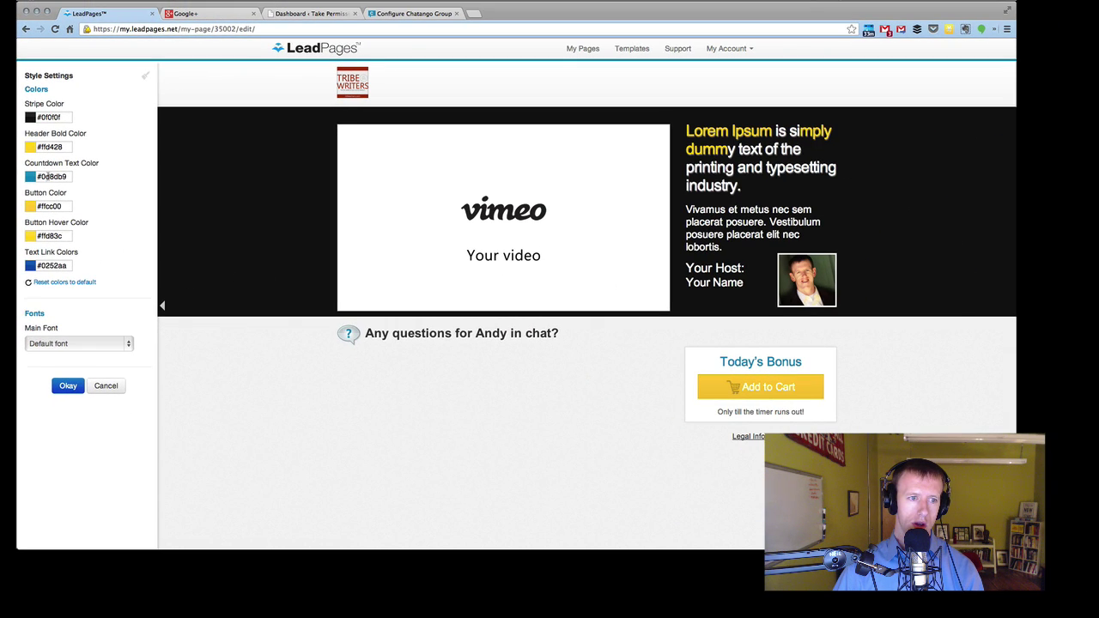
# Set the button hover color to #665d38, apply the style settings and save the page.
pyautogui.click(64, 236)
pyautogui.click(61, 292)
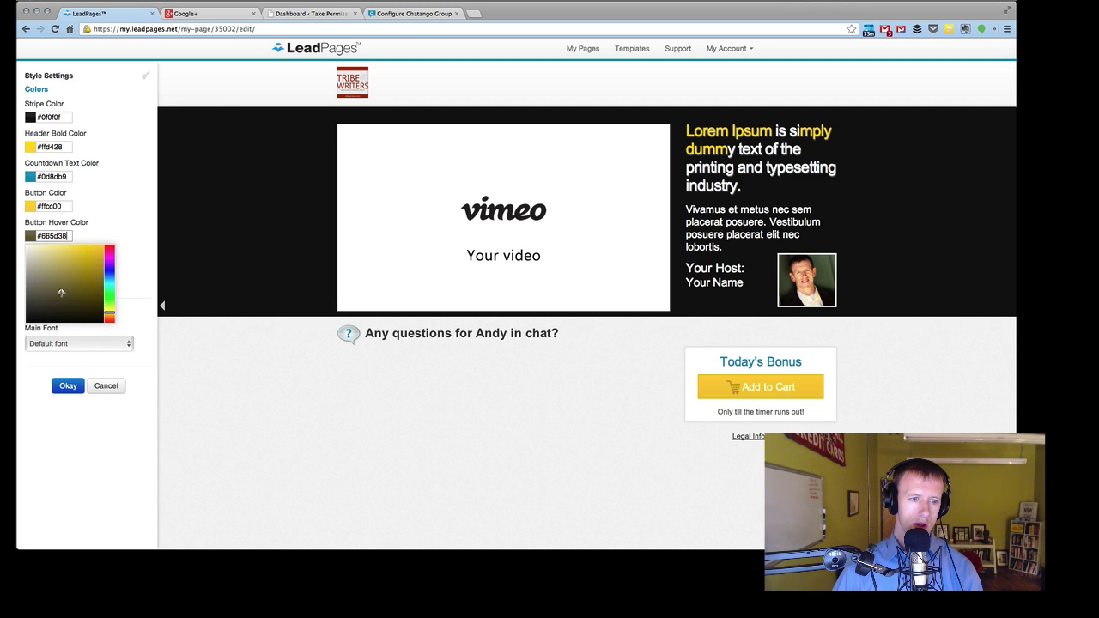
pyautogui.click(75, 388)
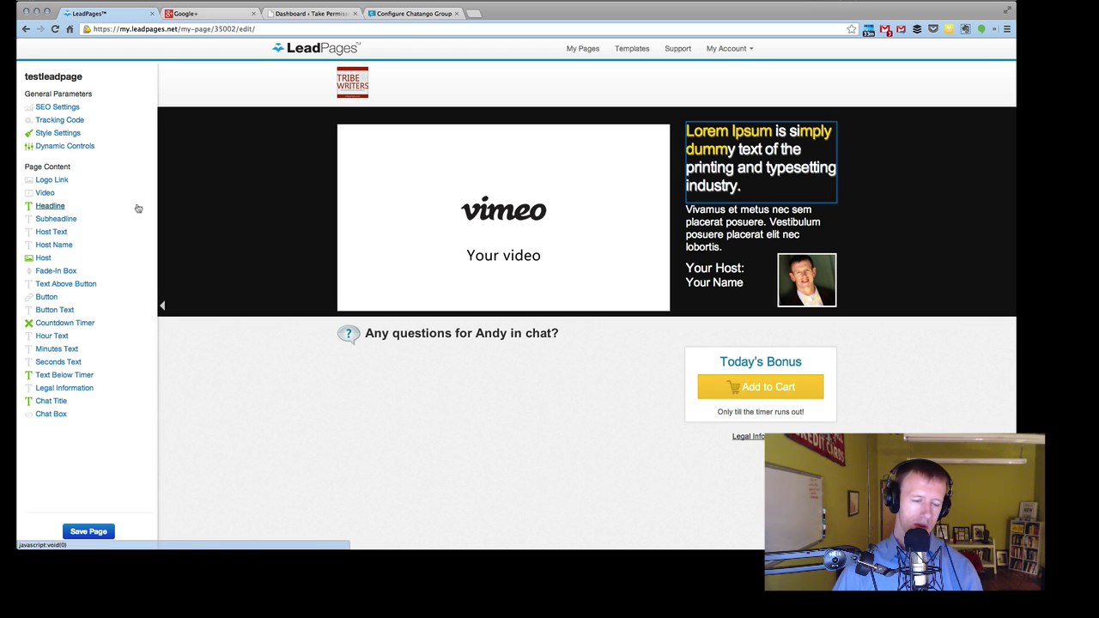
pyautogui.click(89, 532)
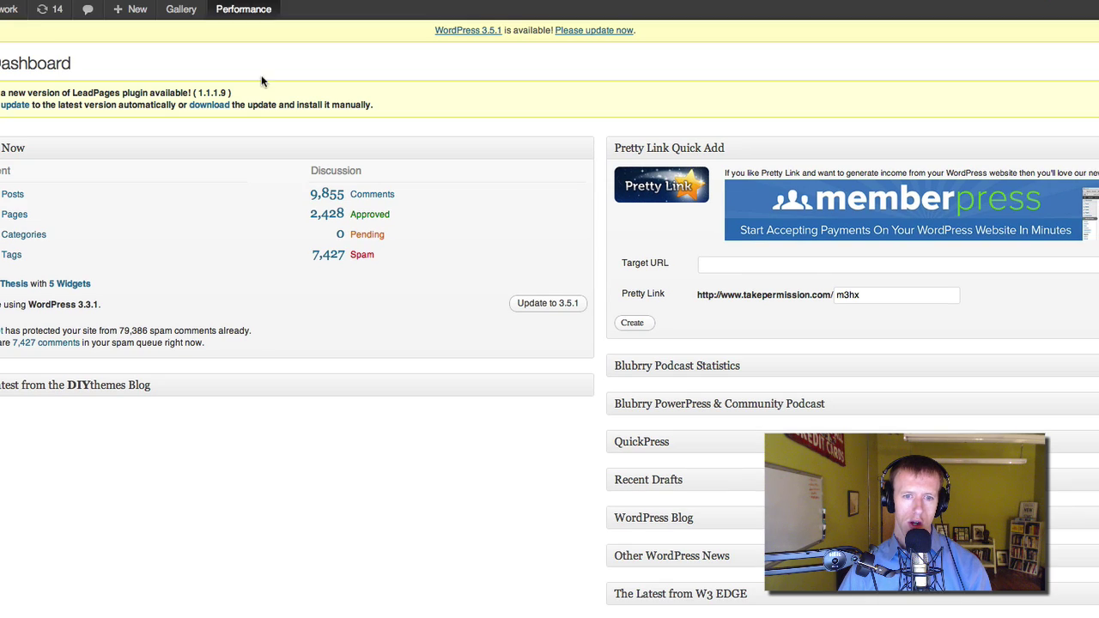
# Add a new LeadPage in the WordPress site and choose testleadpage as the page to display.
pyautogui.moveTo(57, 222)
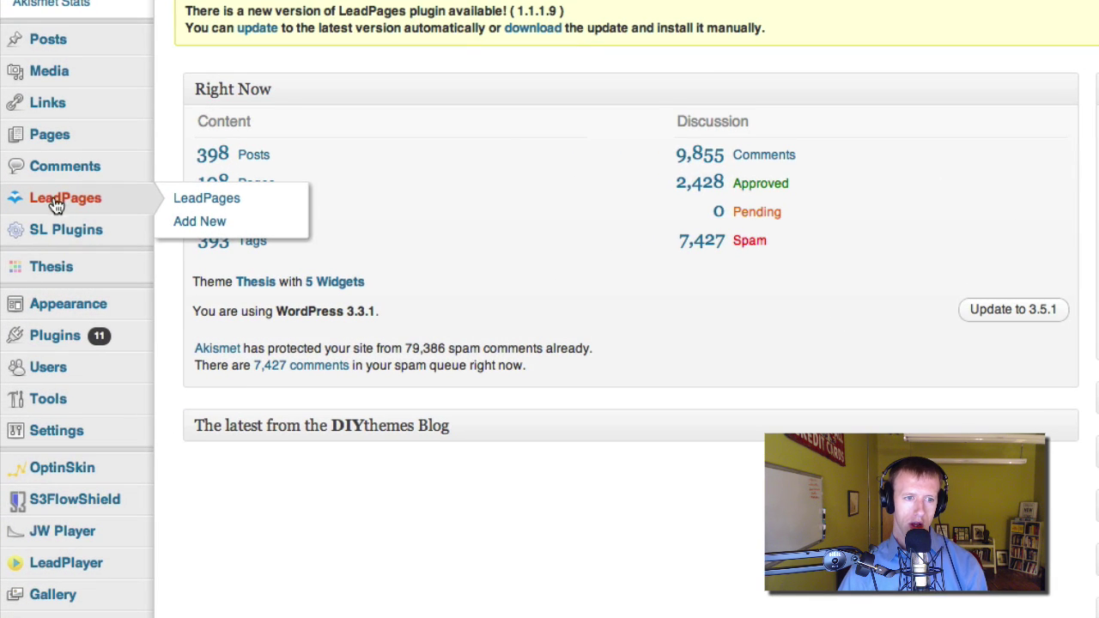
pyautogui.click(219, 225)
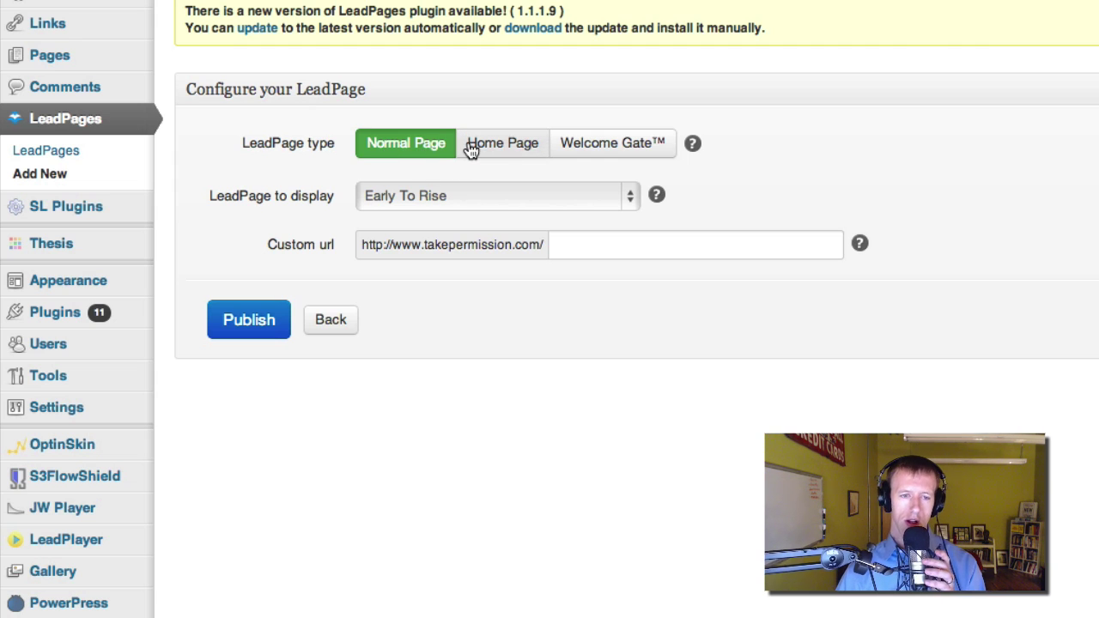
pyautogui.click(446, 192)
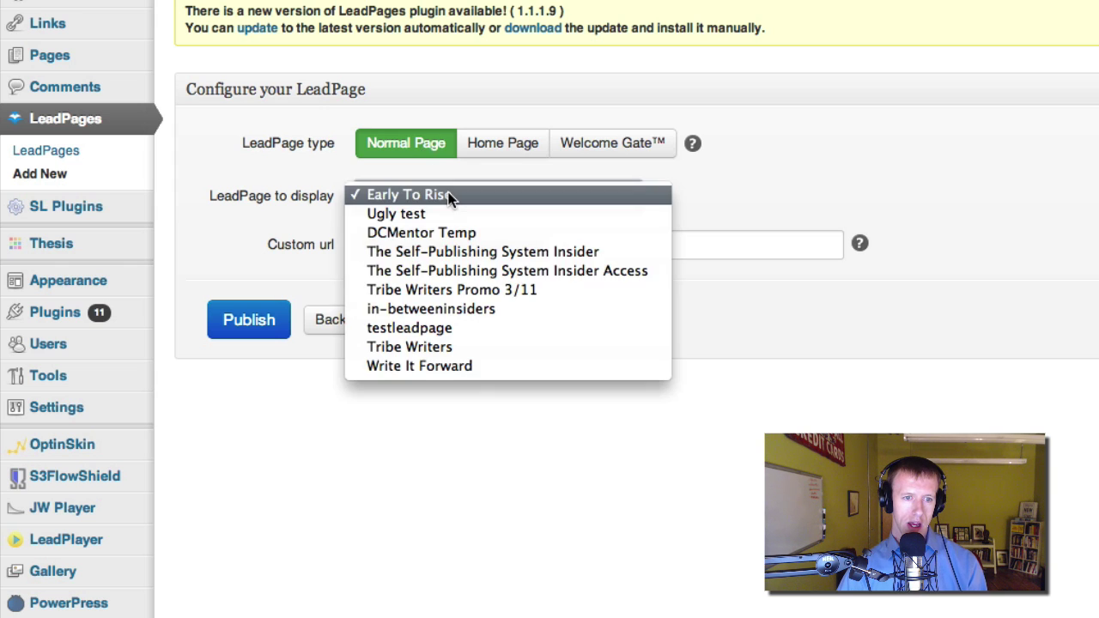
pyautogui.click(449, 329)
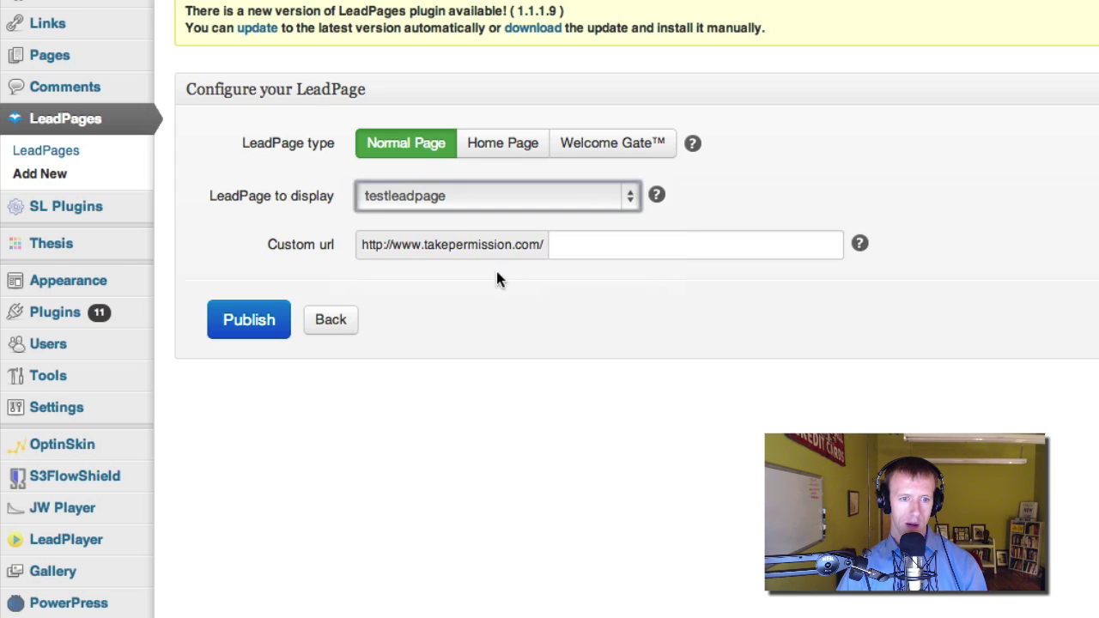
# Set the custom URL ending to testleadpage and publish the LeadPage.
pyautogui.click(597, 247)
pyautogui.write('test')
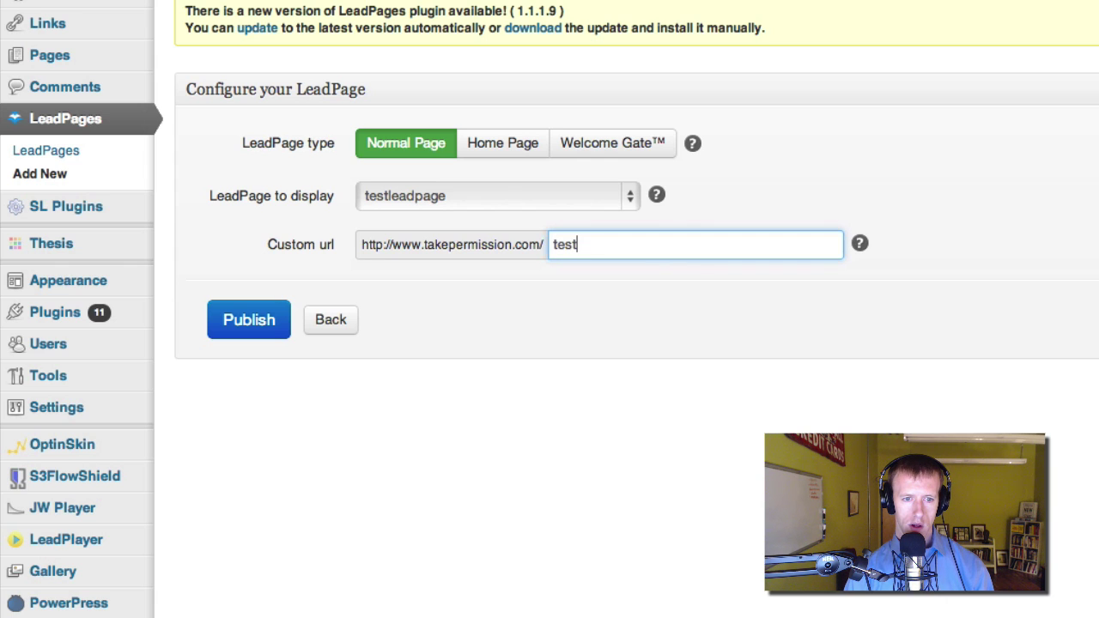
pyautogui.write('leadpage')
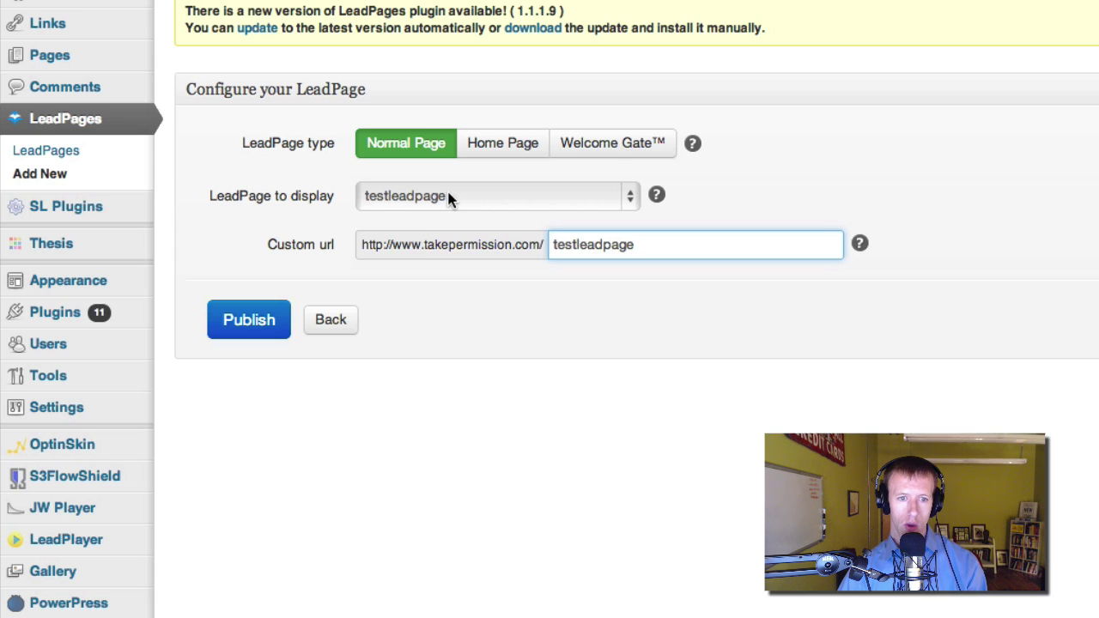
pyautogui.click(262, 327)
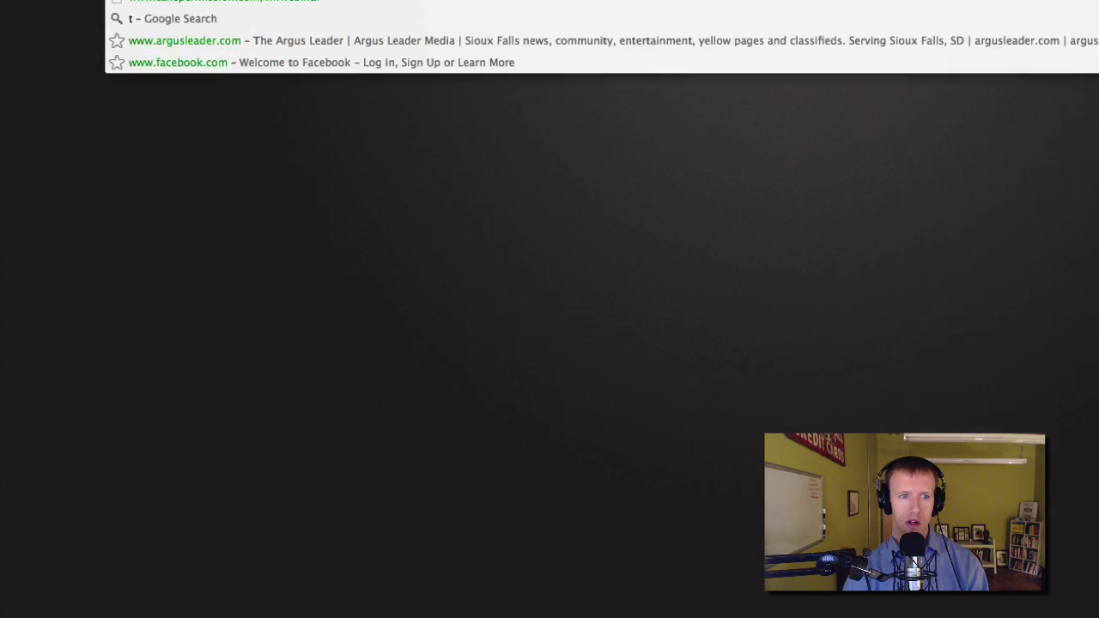
# Load takepermission.com/testleadpage in a new tab and look over the published page from its header to the chat box.
pyautogui.write('akepermission.com/inbetween')
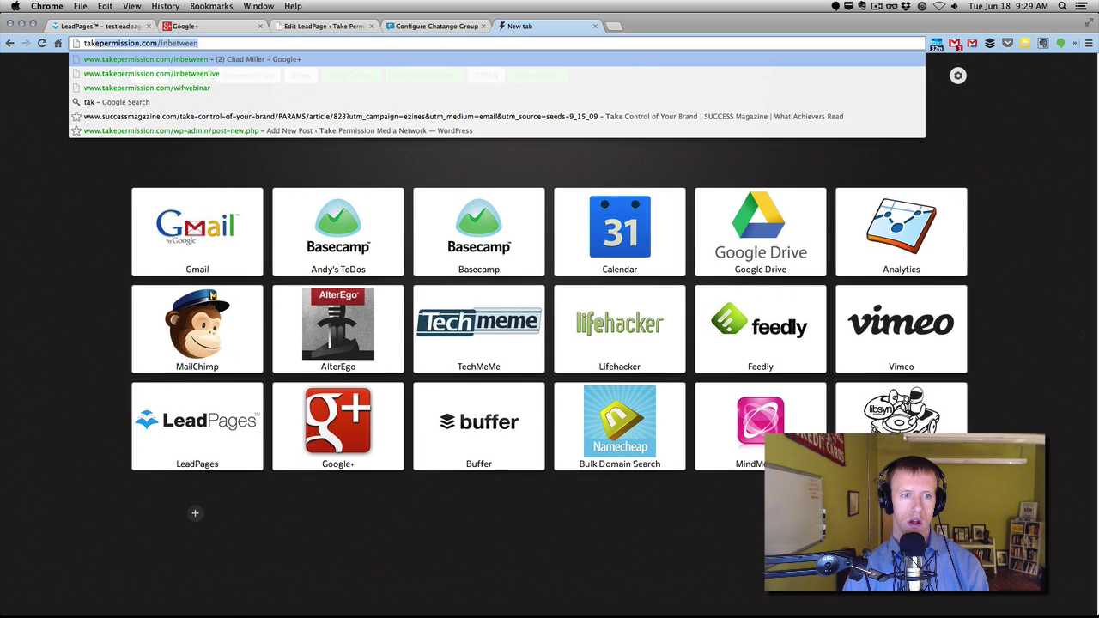
pyautogui.press('End')
pyautogui.press('BackSpace')
pyautogui.press('BackSpace')
pyautogui.press('BackSpace')
pyautogui.press('BackSpace')
pyautogui.press('BackSpace')
pyautogui.press('BackSpace')
pyautogui.press('BackSpace')
pyautogui.press('BackSpace')
pyautogui.press('BackSpace')
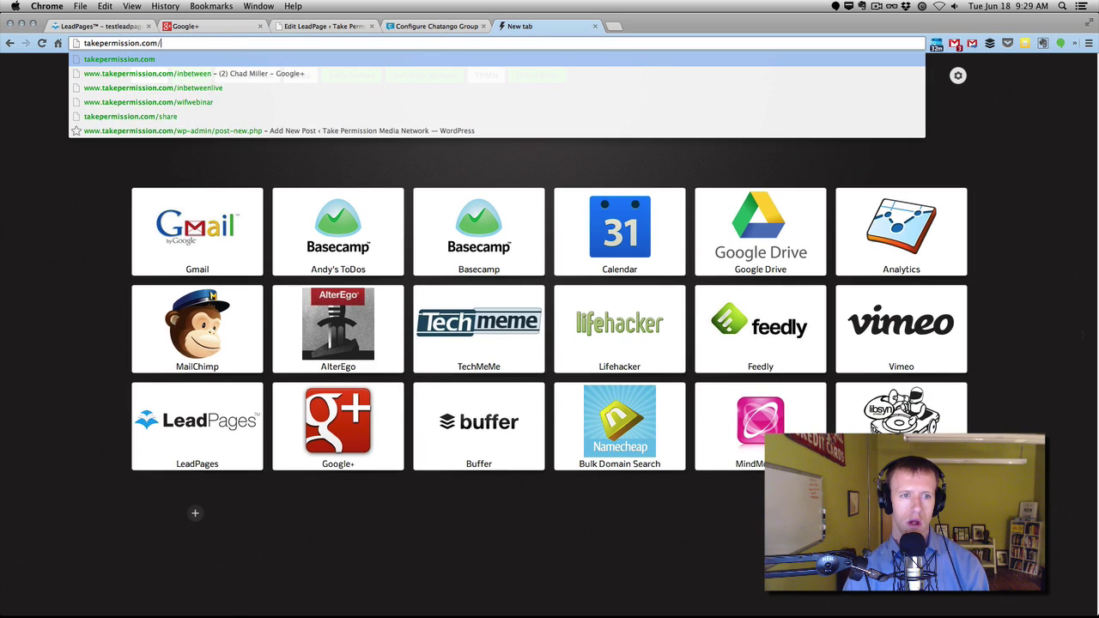
pyautogui.write('testleadpage')
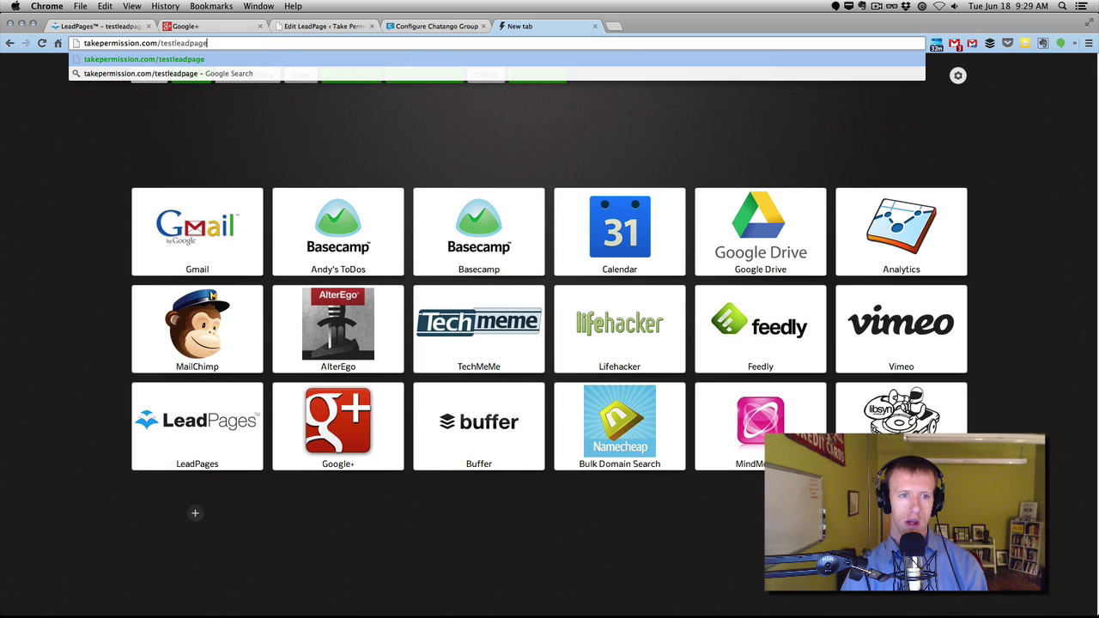
pyautogui.press('Return')
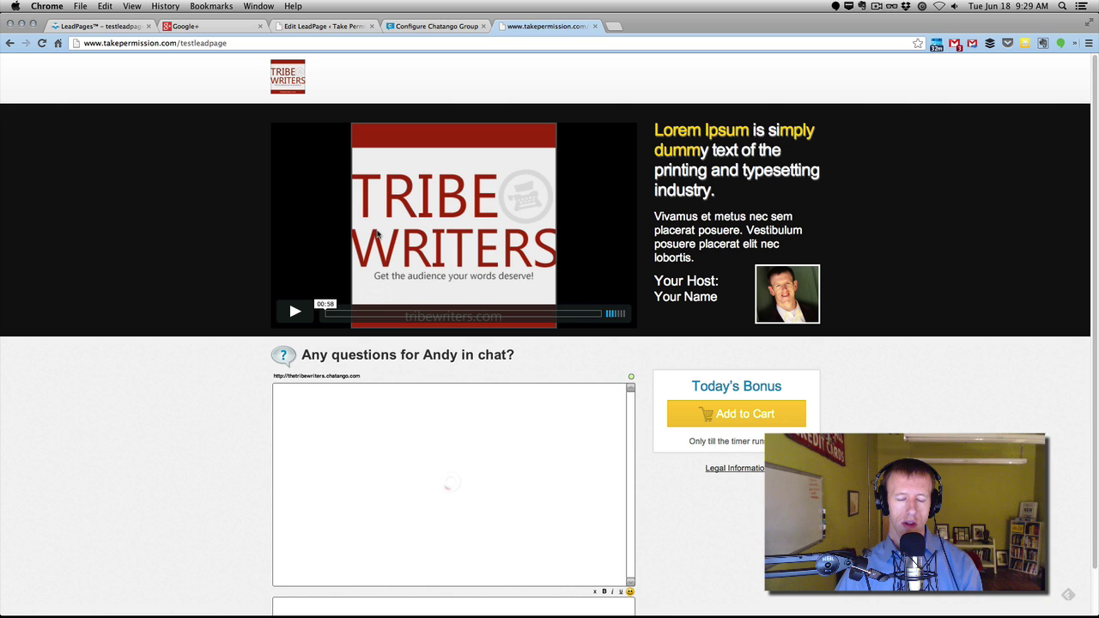
pyautogui.scroll(-2, 373, 234)
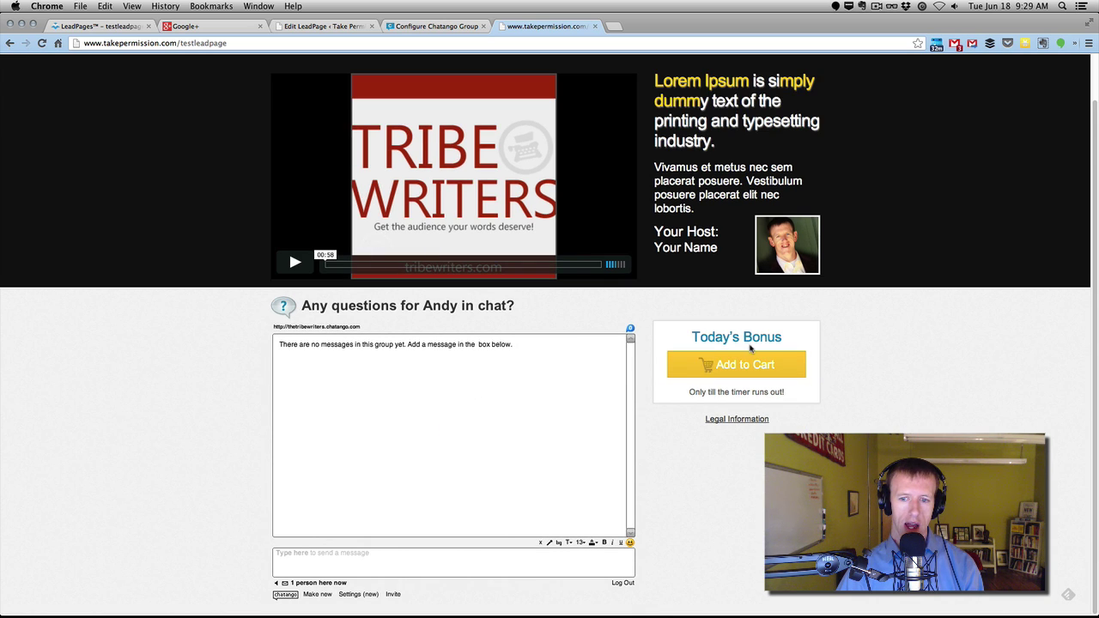
pyautogui.scroll(2, 719, 190)
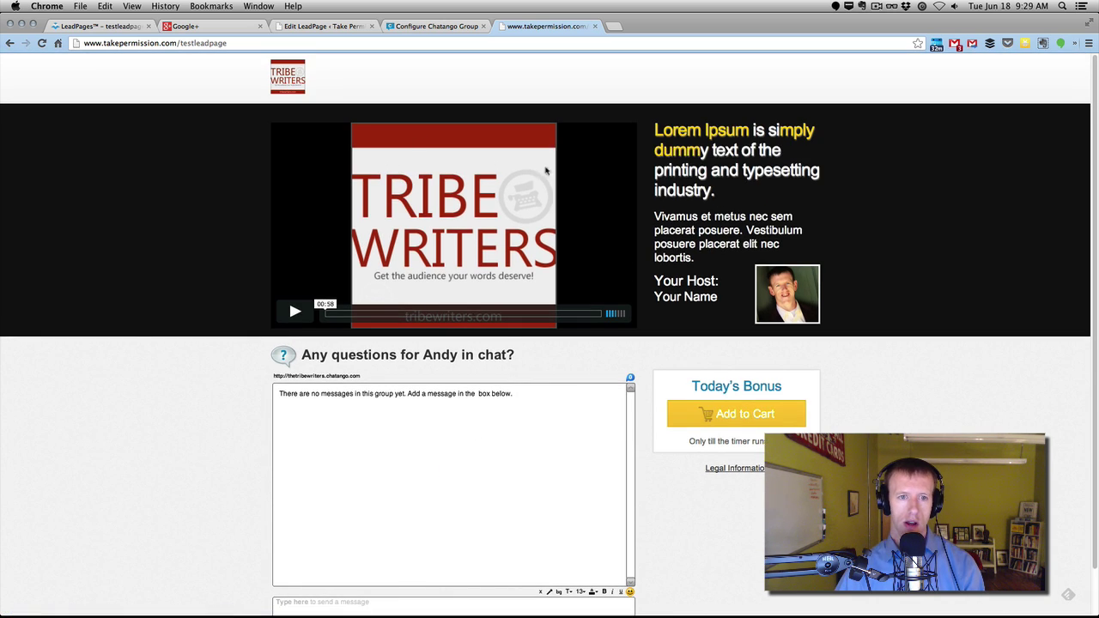
# Switch to Google+ and begin a new Hangout On Air.
pyautogui.click(184, 27)
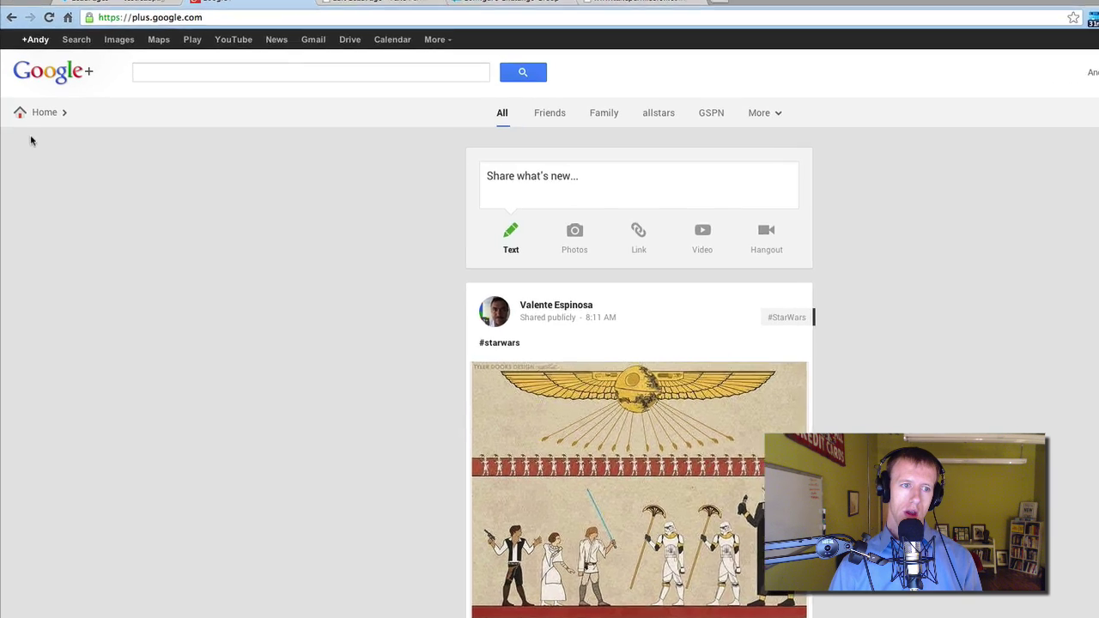
pyautogui.moveTo(36, 124)
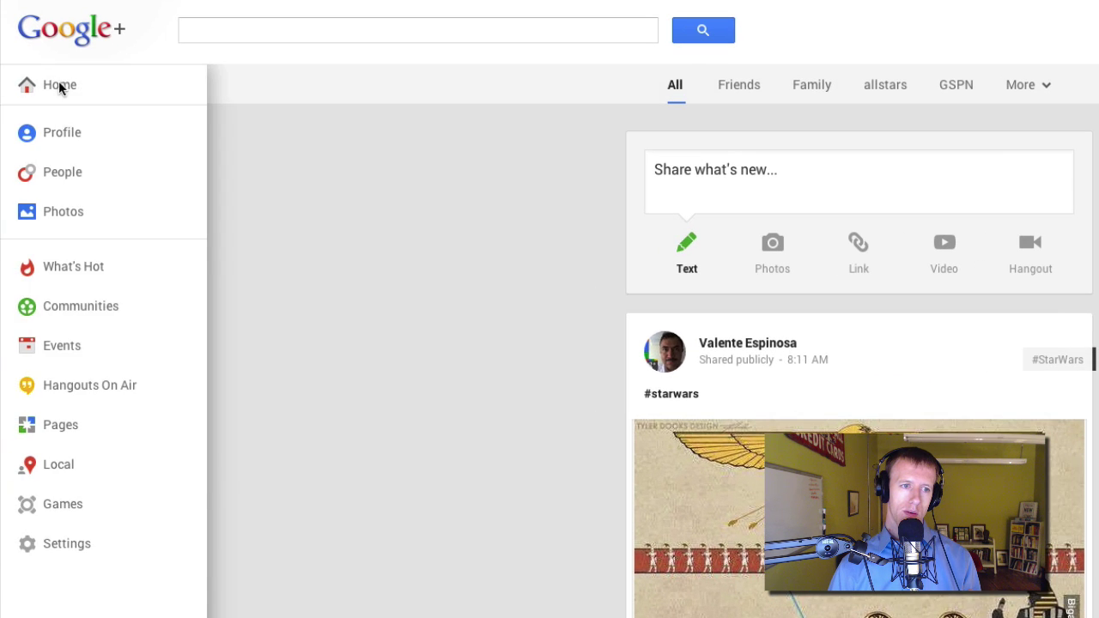
pyautogui.click(79, 386)
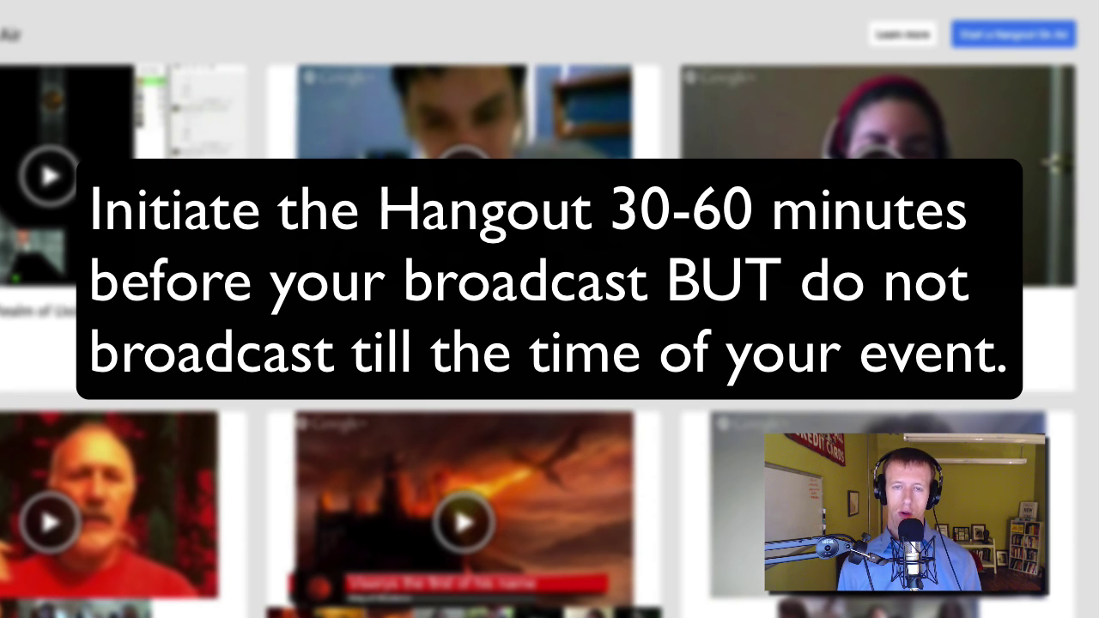
pyautogui.click(1035, 32)
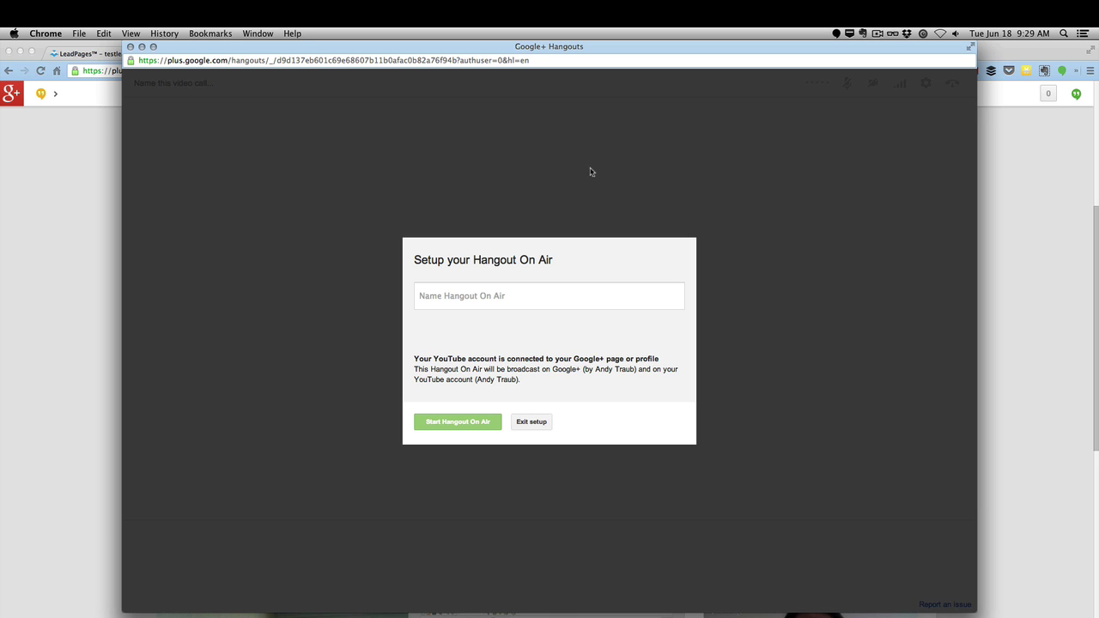
# Name the Hangout On Air "Testing Leadpages" and start it.
pyautogui.click(529, 289)
pyautogui.write('Testing Leadpages')
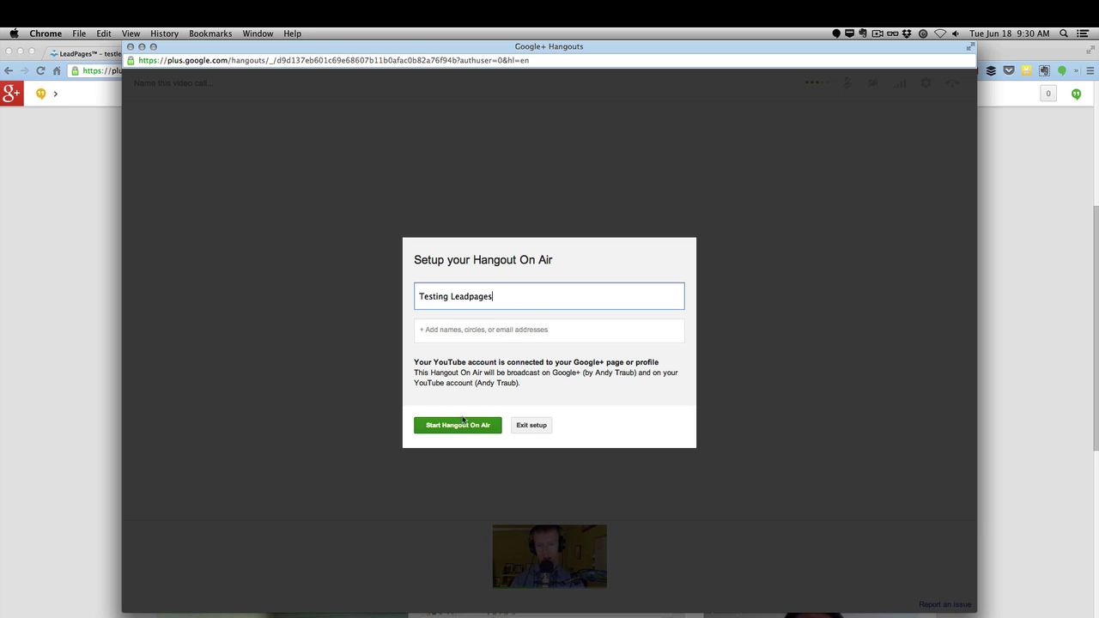
pyautogui.click(457, 425)
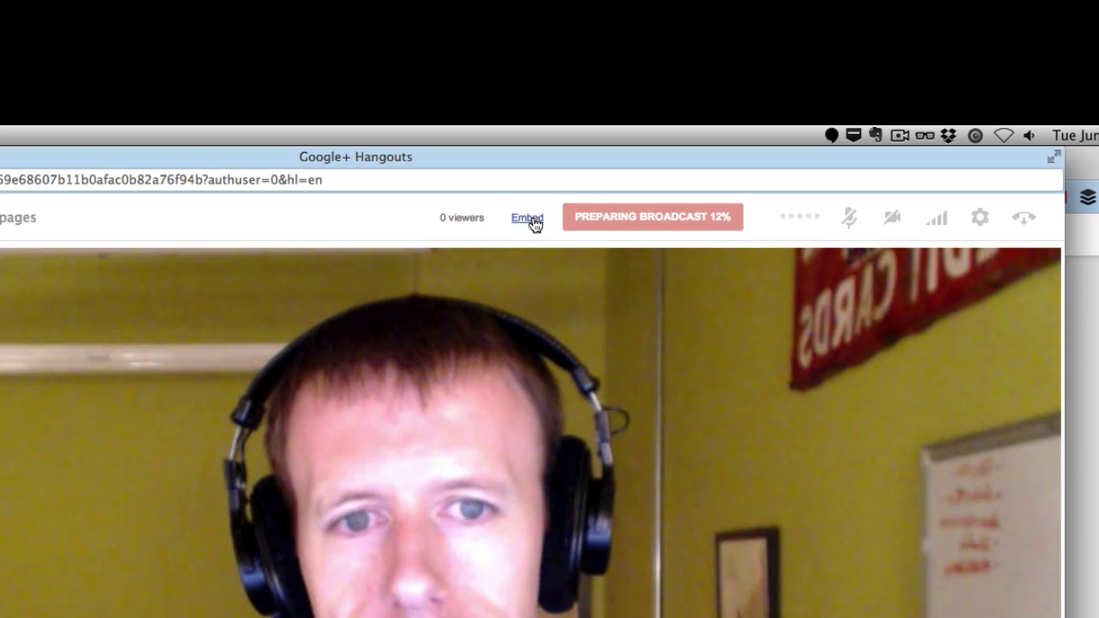
# Show the hangout's embed details and select the complete HTML embed code.
pyautogui.click(527, 218)
pyautogui.click(398, 214)
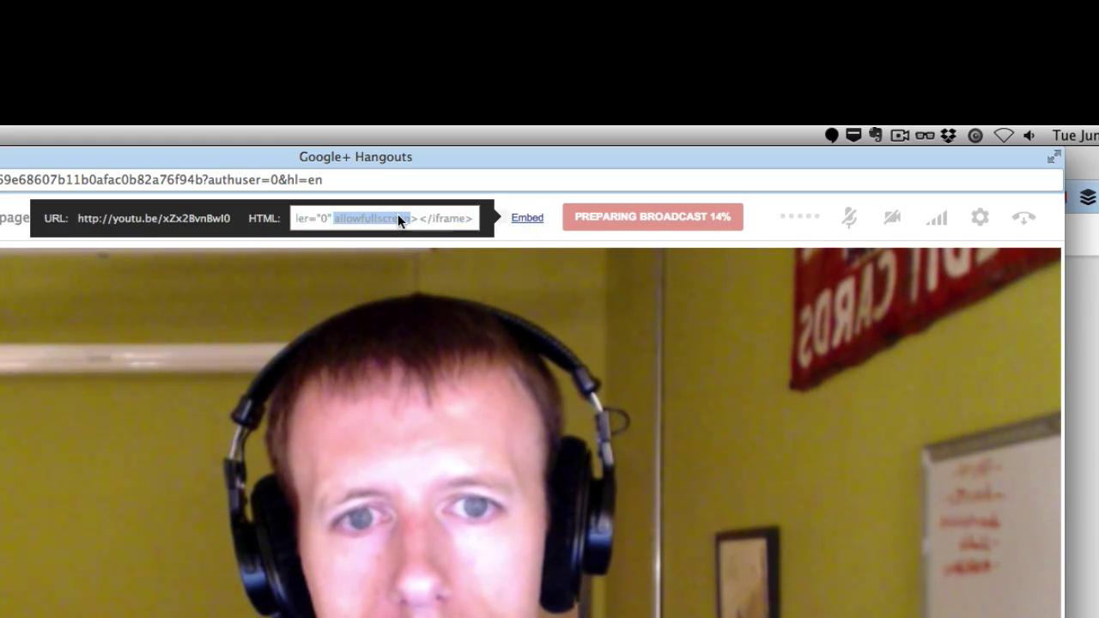
pyautogui.press('super+a')
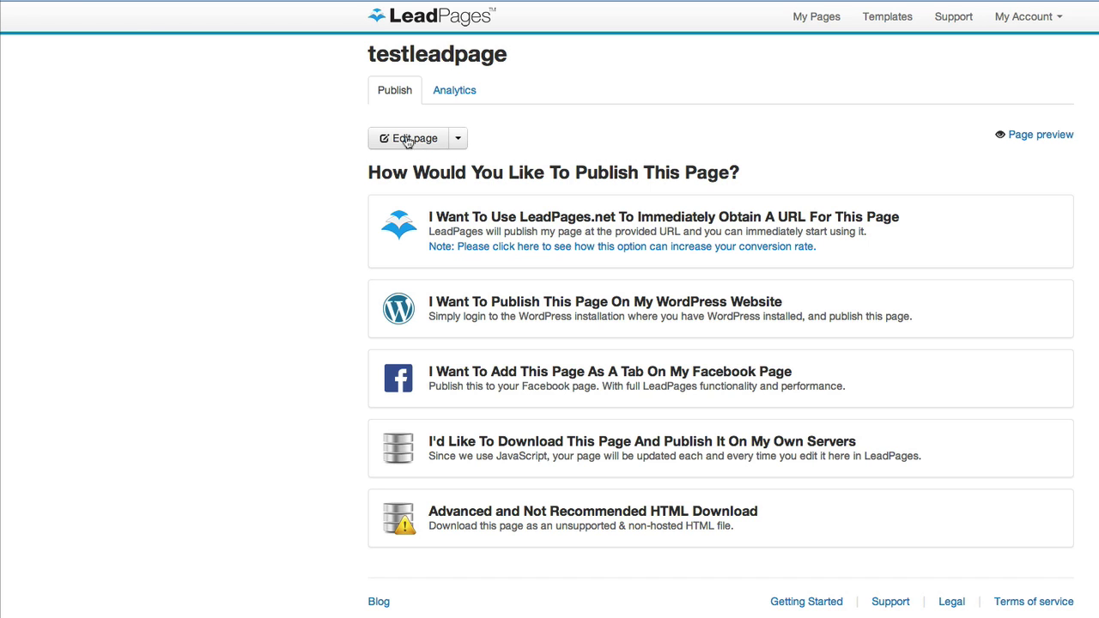
# Open the testleadpage for editing in LeadPages and replace its video embed code with the copied Hangout On Air code.
pyautogui.click(404, 139)
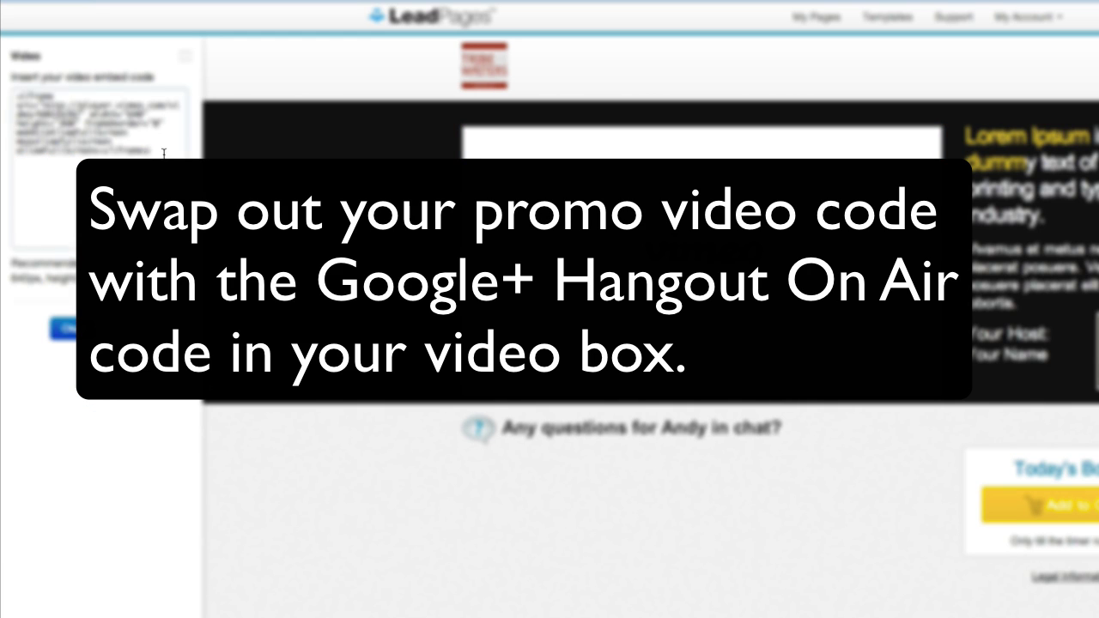
pyautogui.moveTo(163, 152); pyautogui.dragTo(2, 69)
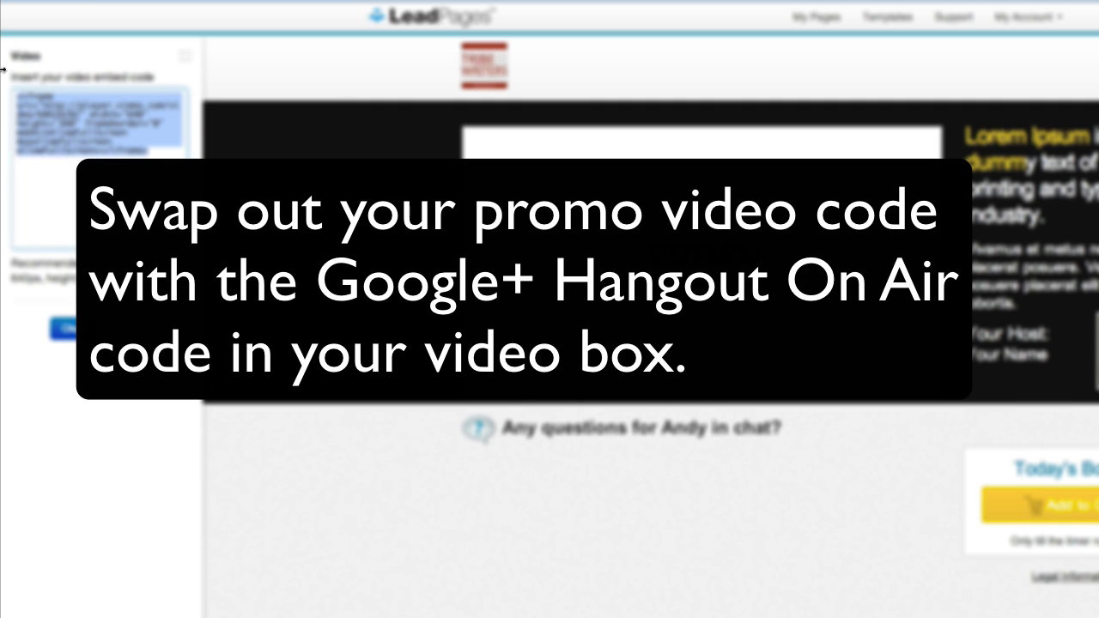
pyautogui.hotkey('ctrl', 'v')
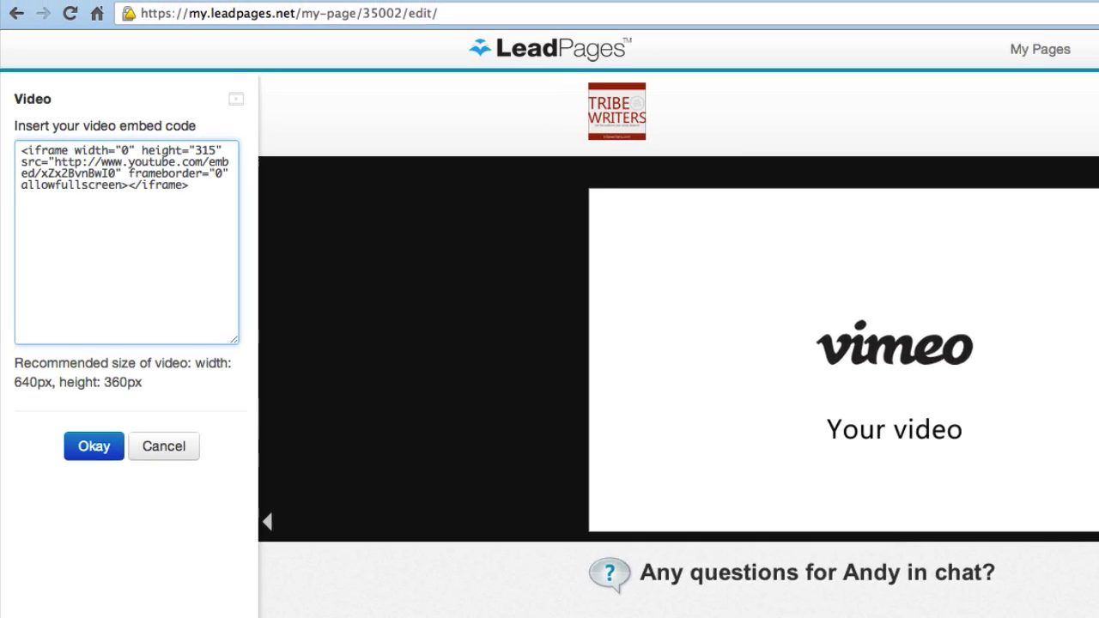
# Set the embedded video's width to 640 and height to 360 in the embed code and apply it.
pyautogui.write('640')
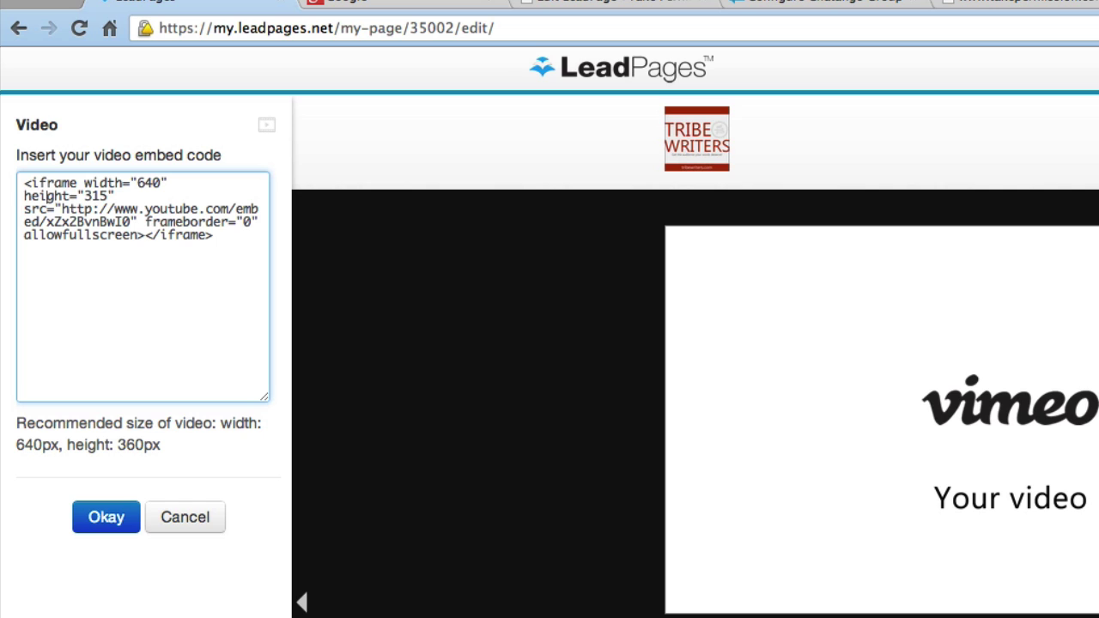
pyautogui.press('BackSpace')
pyautogui.press('BackSpace')
pyautogui.write('60')
pyautogui.click(105, 520)
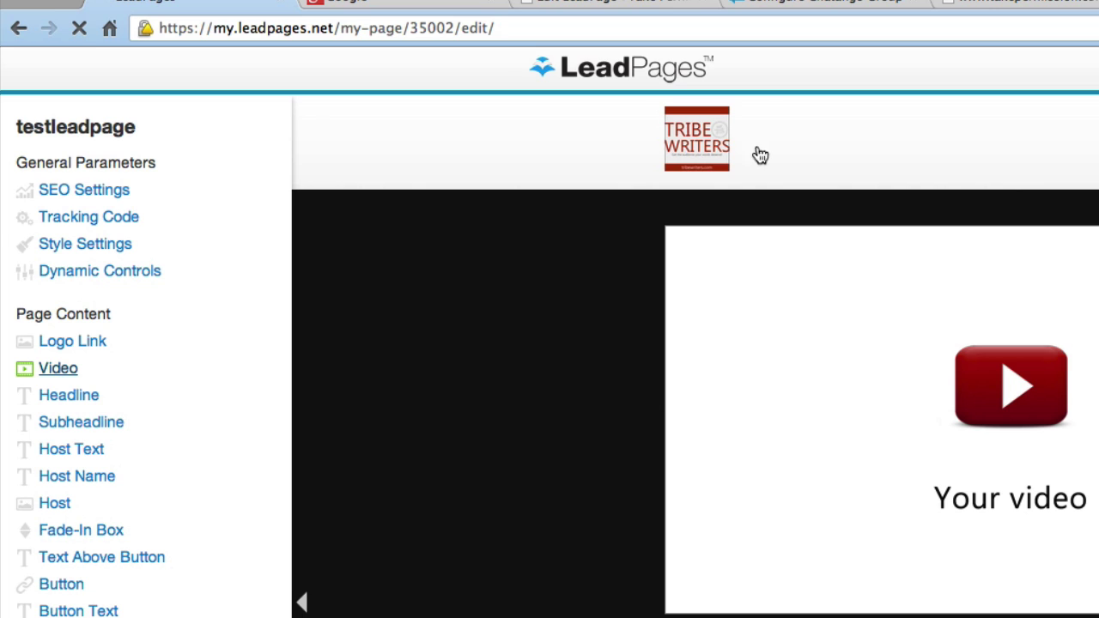
# Play the promo video on the published testleadpage, and reload the page to check for the hangout video.
pyautogui.click(1011, 2)
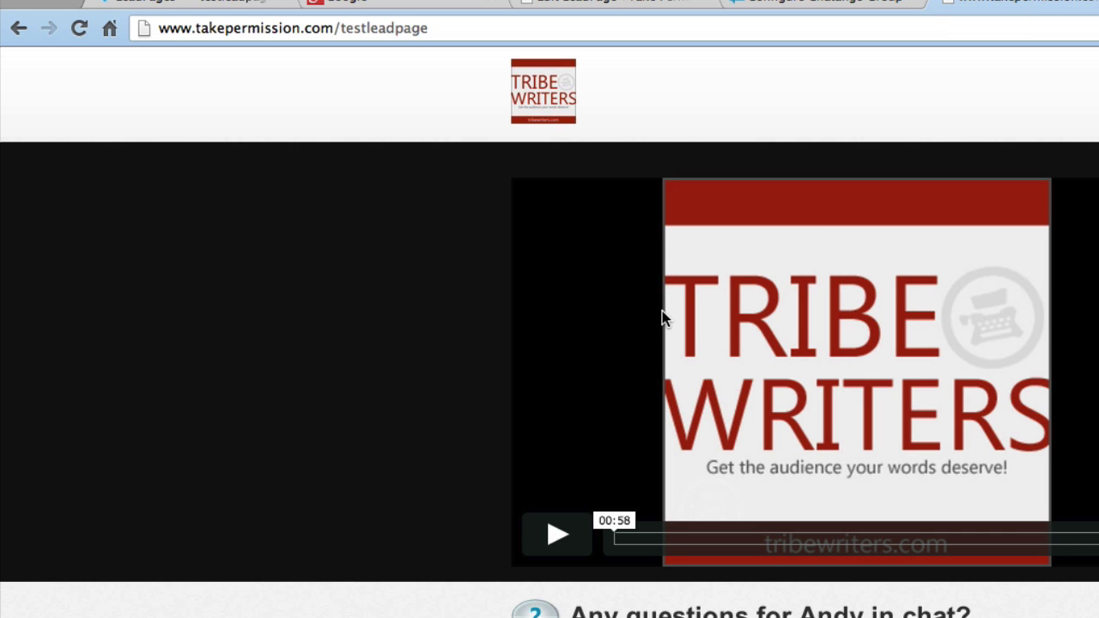
pyautogui.click(570, 545)
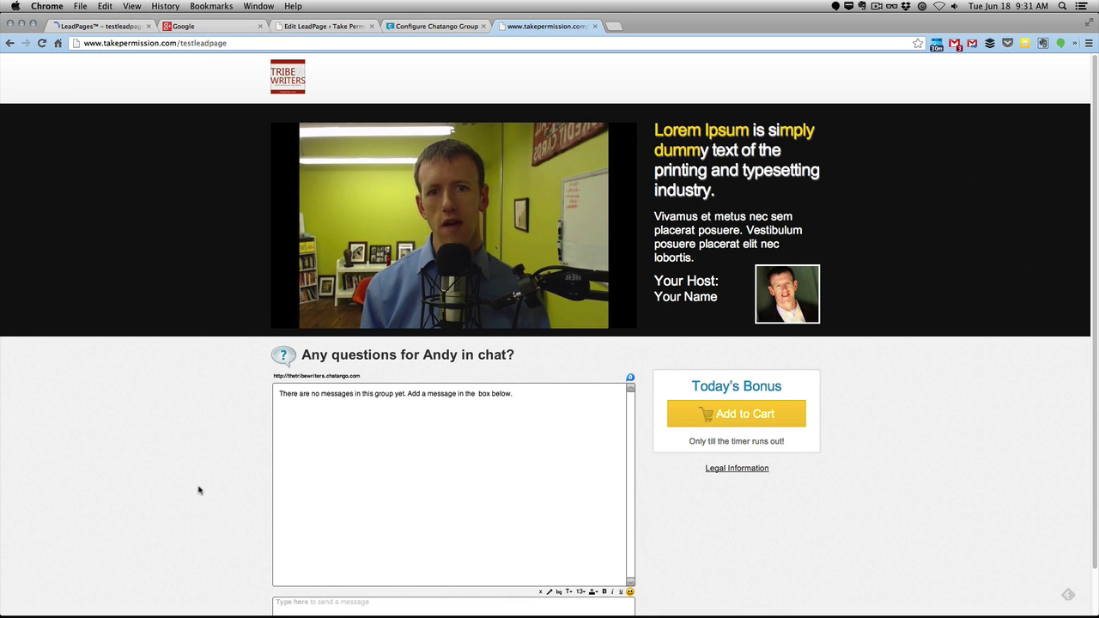
pyautogui.press('super+r')
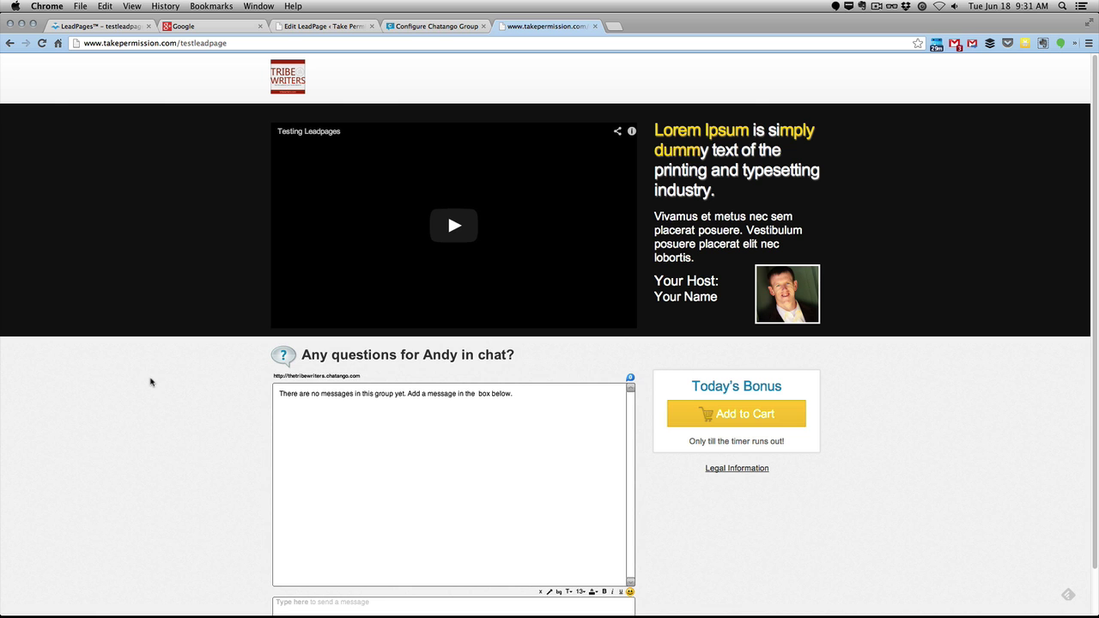
pyautogui.press('super+t')
pyautogui.write('tp')
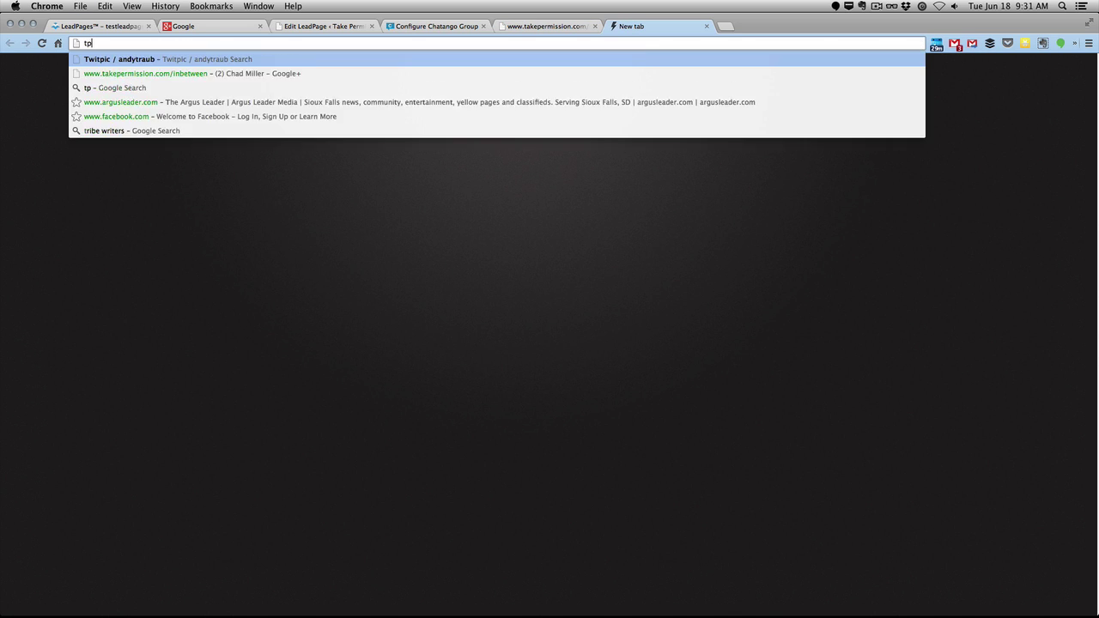
pyautogui.write('a')
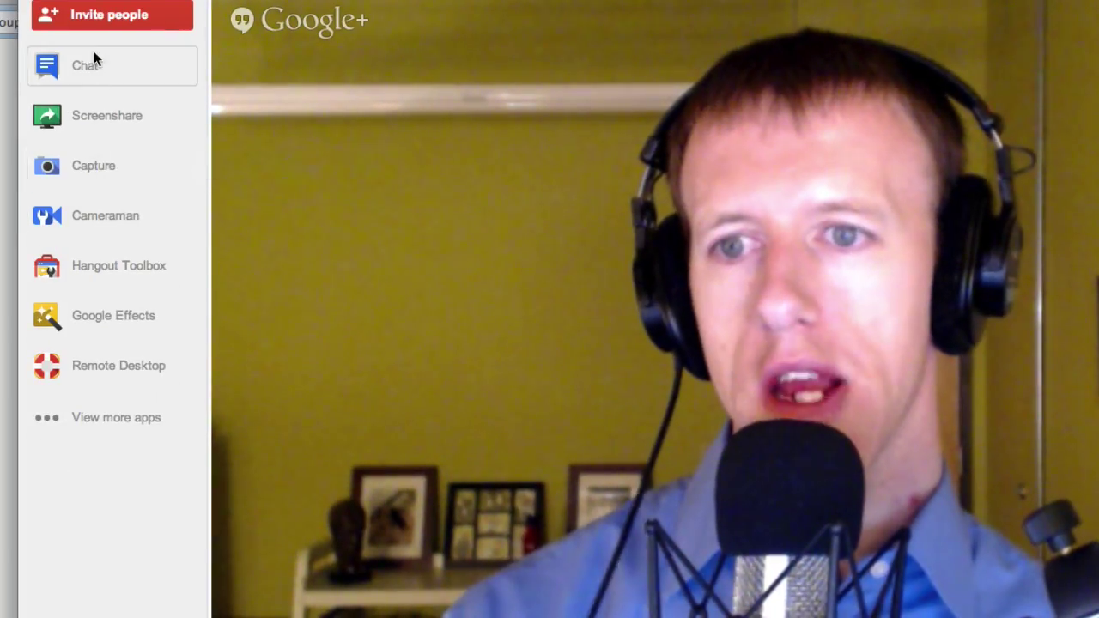
# Open the Hangout Toolbox in the Google+ Hangout and apply the saved Author ETR lower-third preset.
pyautogui.click(120, 418)
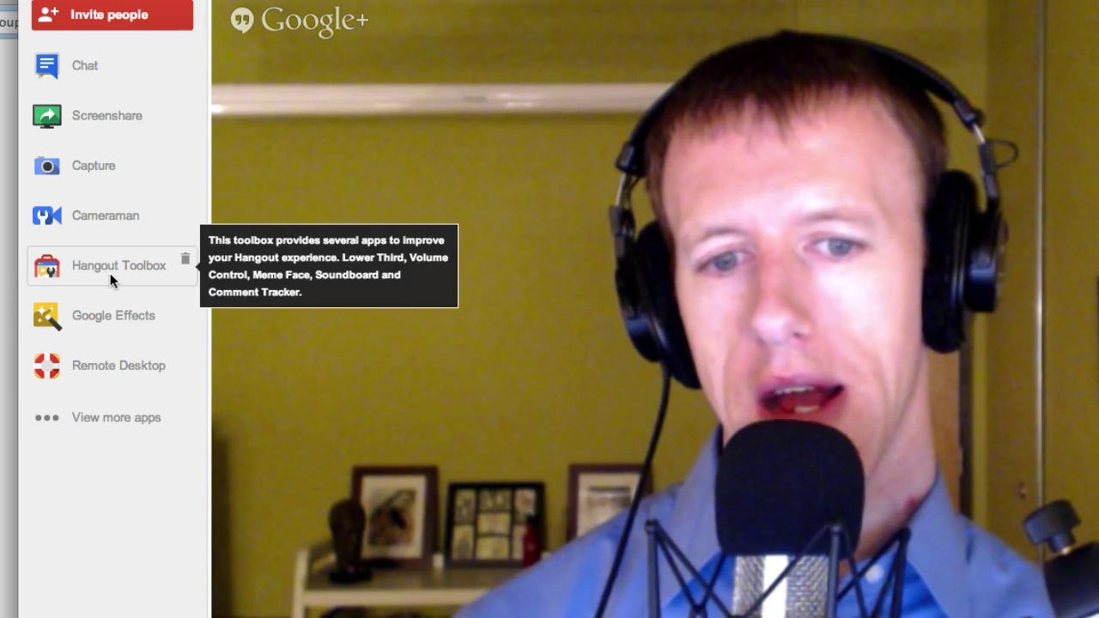
pyautogui.click(110, 273)
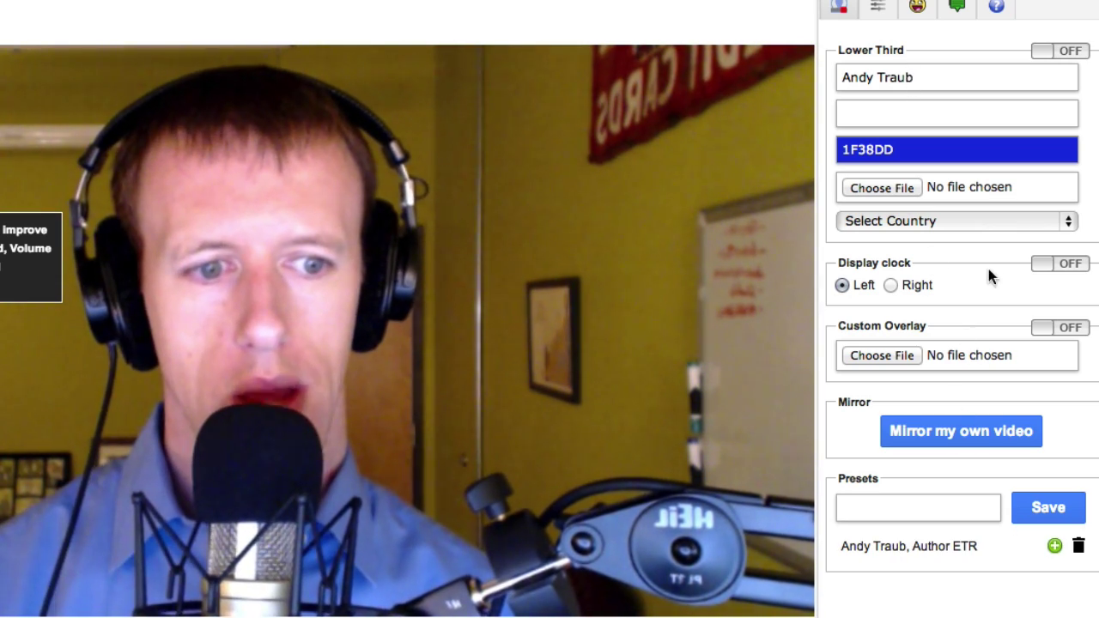
pyautogui.click(1054, 547)
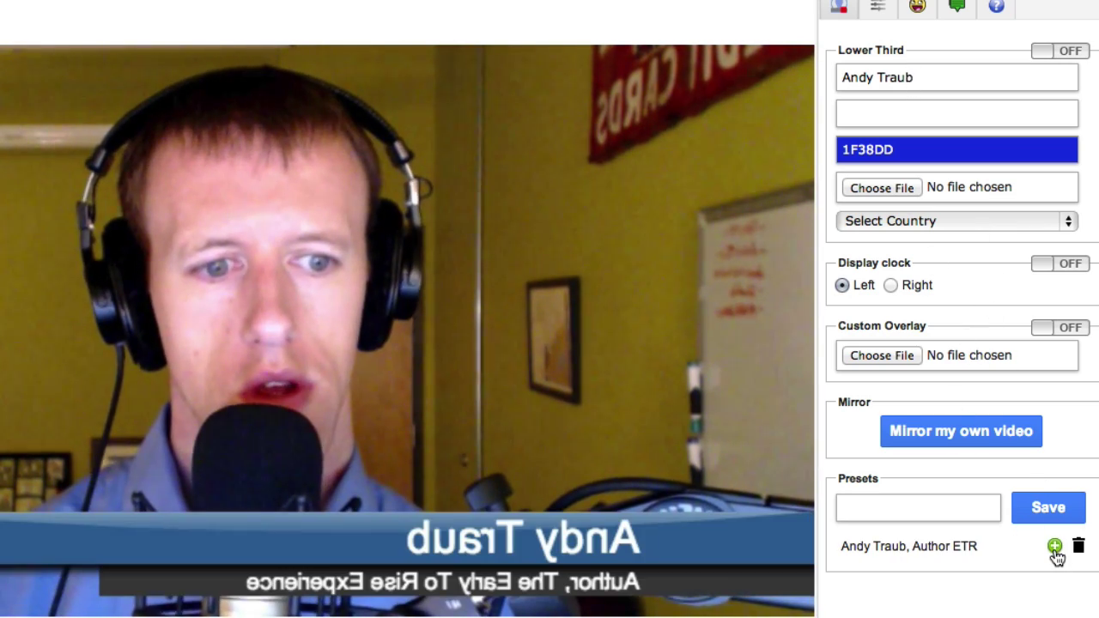
# Mirror the host's own video and open the lower third's empty second text line for editing.
pyautogui.click(959, 439)
pyautogui.click(873, 111)
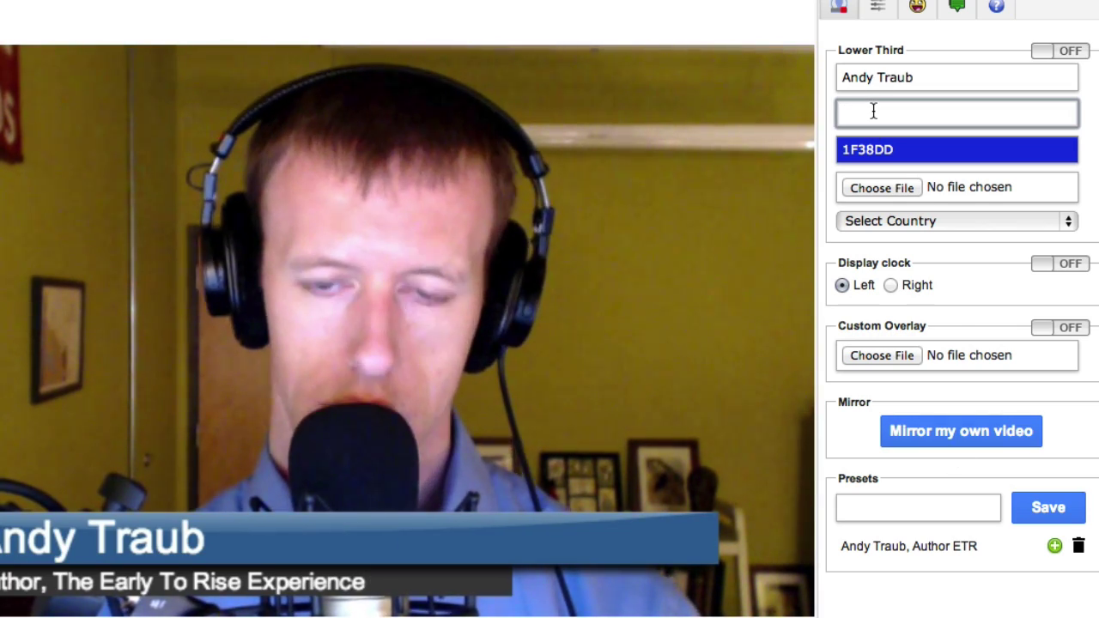